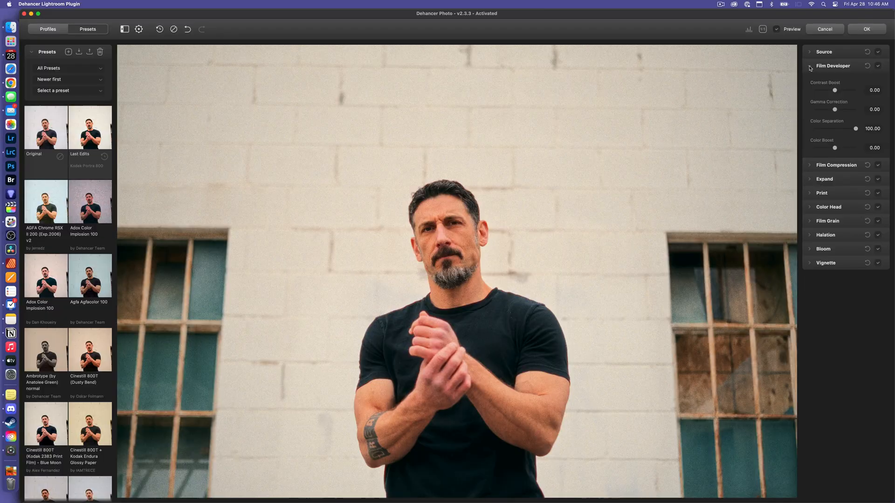
Look through the Film Developer, Film Compression, Expand, Print and Color Head settings in the Dehancer plugin
click(811, 67)
click(810, 81)
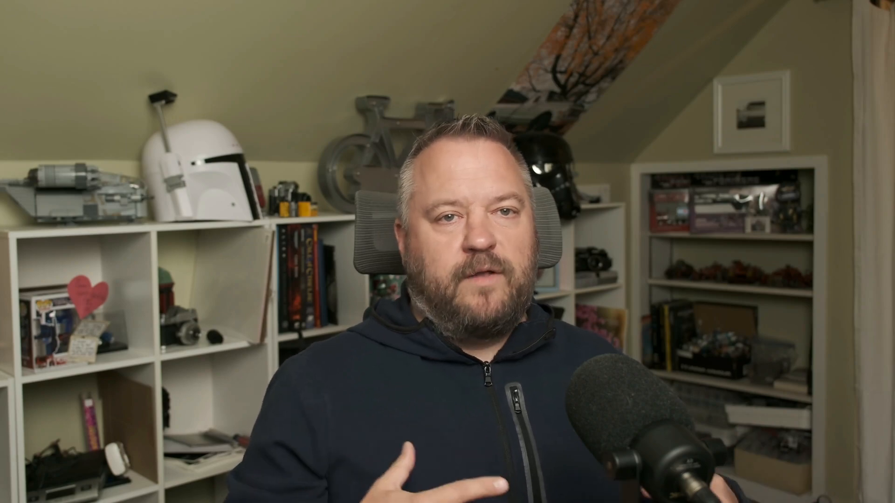
click(810, 95)
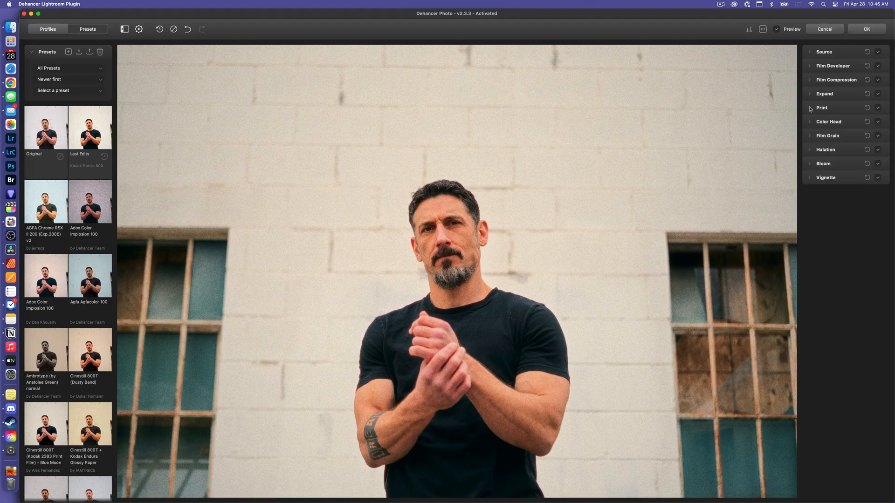
click(810, 109)
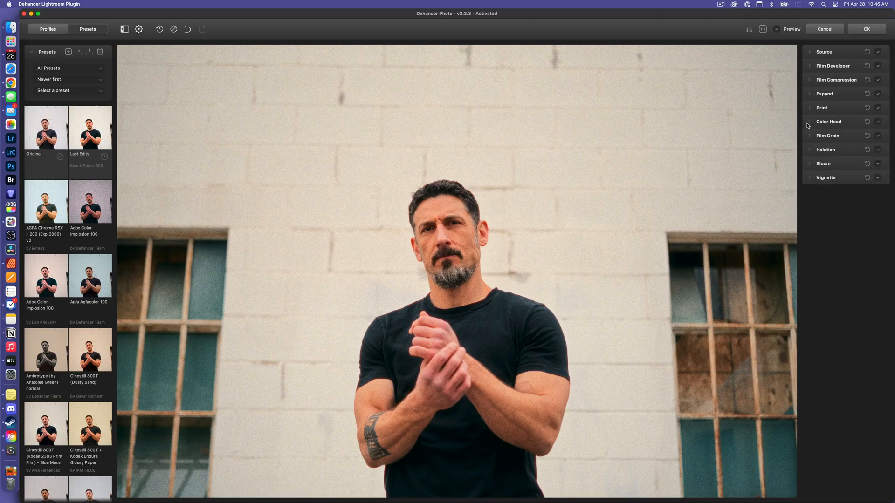
click(809, 122)
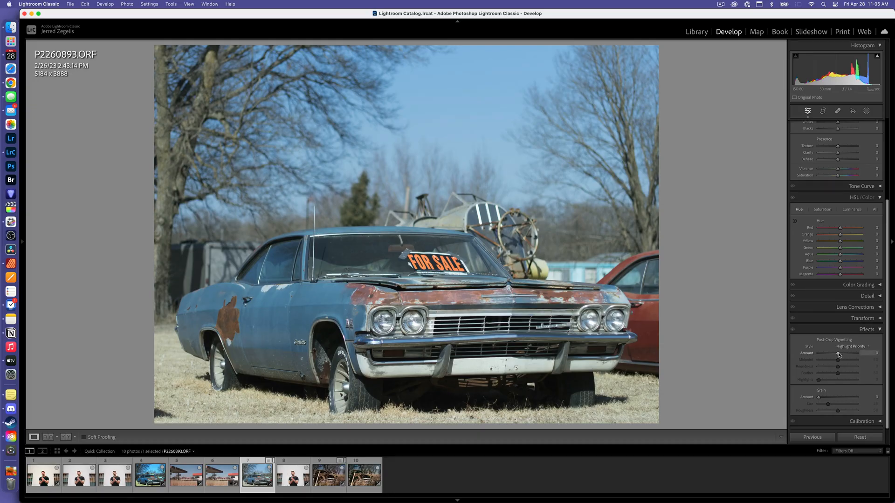
In Lightroom Classic, set the grain amount to 100 on the blue car photo and view the grain close up
drag(819, 397, 855, 400)
key(z)
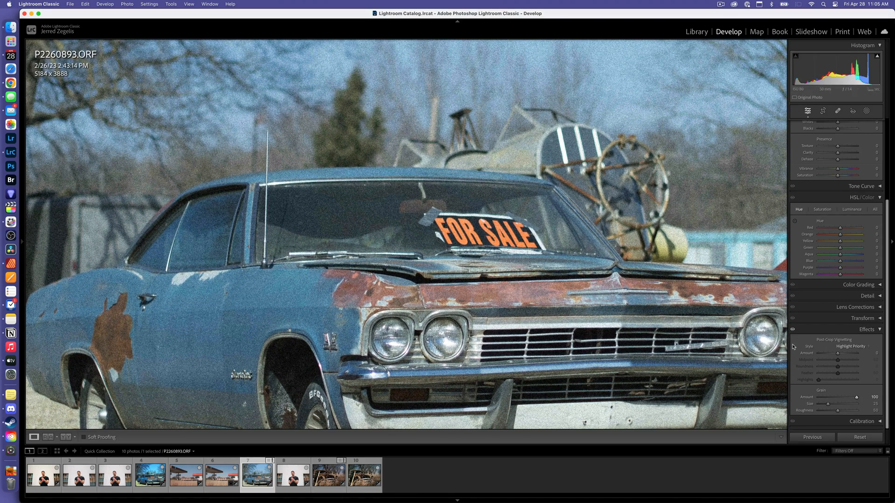
mouse_move(857, 398)
mouse_down()
mouse_move(816, 400)
mouse_move(879, 402)
mouse_move(847, 407)
mouse_up()
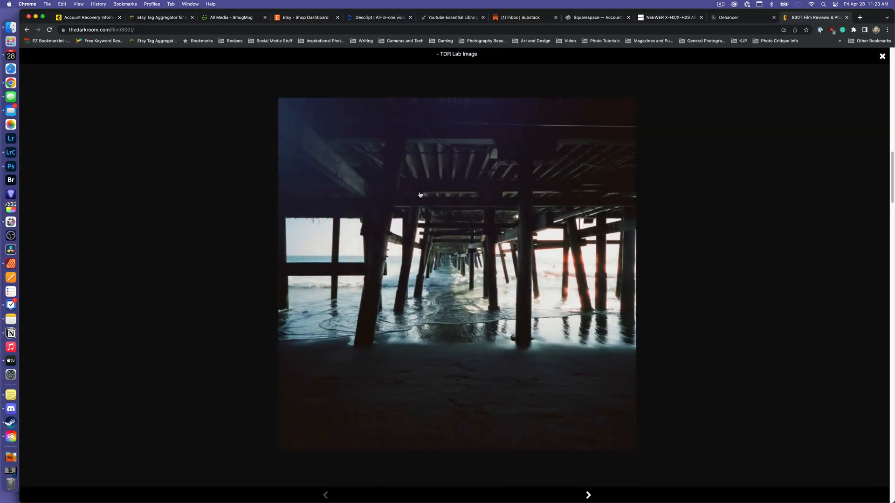
In Chrome, browse the 800T film sample photos on The Darkroom page, enlarging the night street shot with red taillights
click(883, 56)
scroll(682, 264, down, 13)
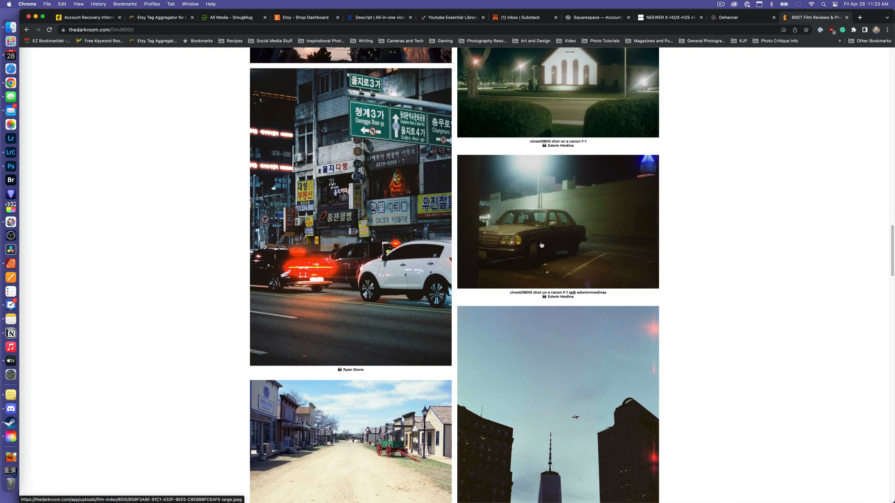
click(368, 249)
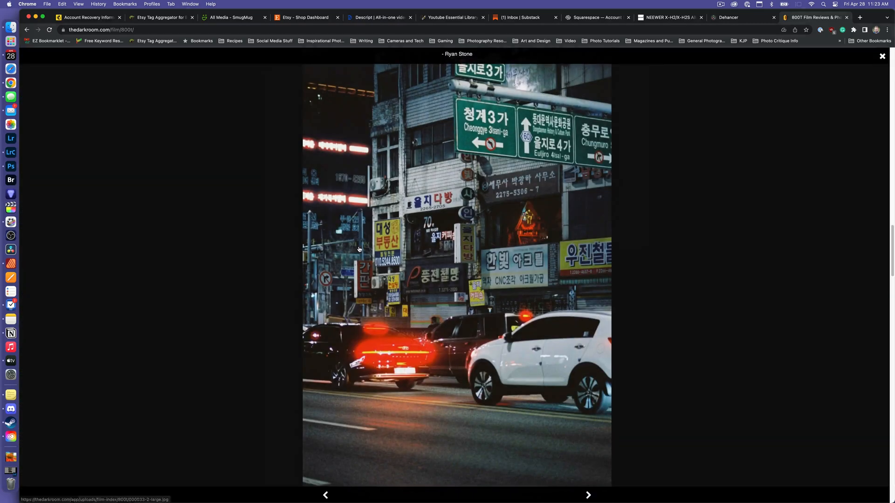
click(882, 56)
scroll(634, 286, down, 5)
scroll(625, 289, down, 5)
click(585, 289)
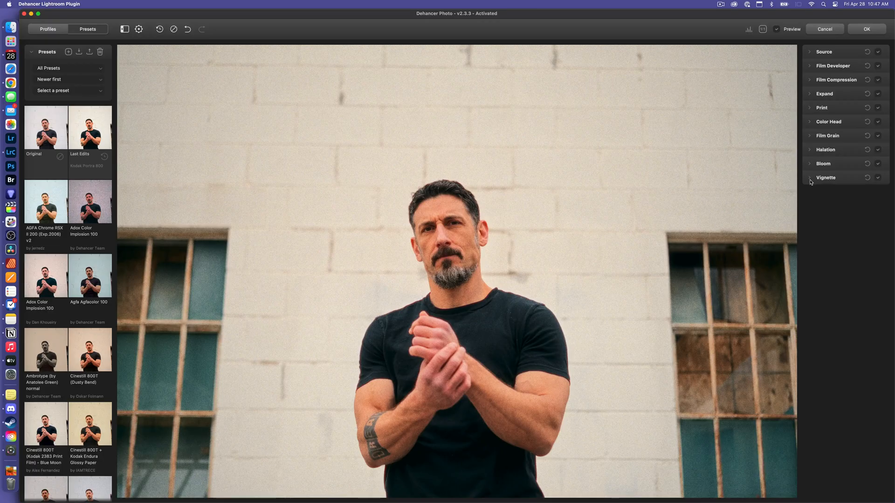
Inspect the Vignette settings in the Dehancer plugin
click(810, 178)
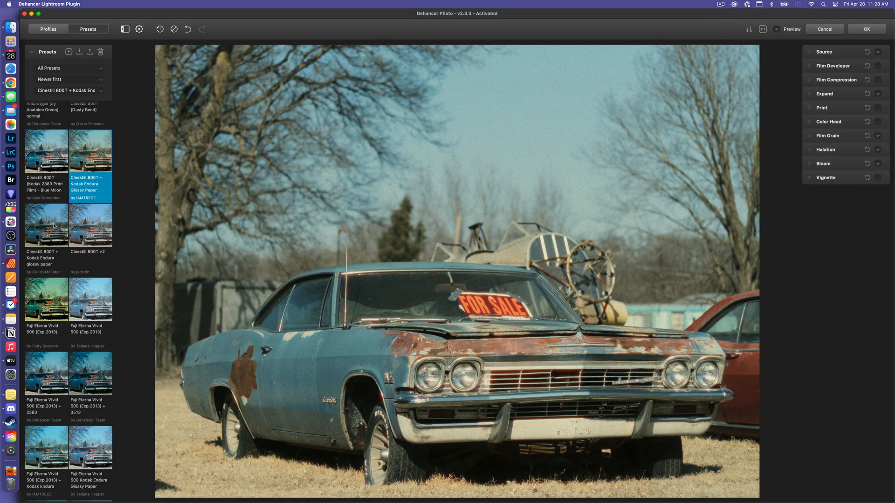
Try the Cinestill 800T presets and the Fuji Eterna Vivid 500 presets, including the + 2383 and + 3513 versions, on the car photo
click(55, 226)
click(83, 233)
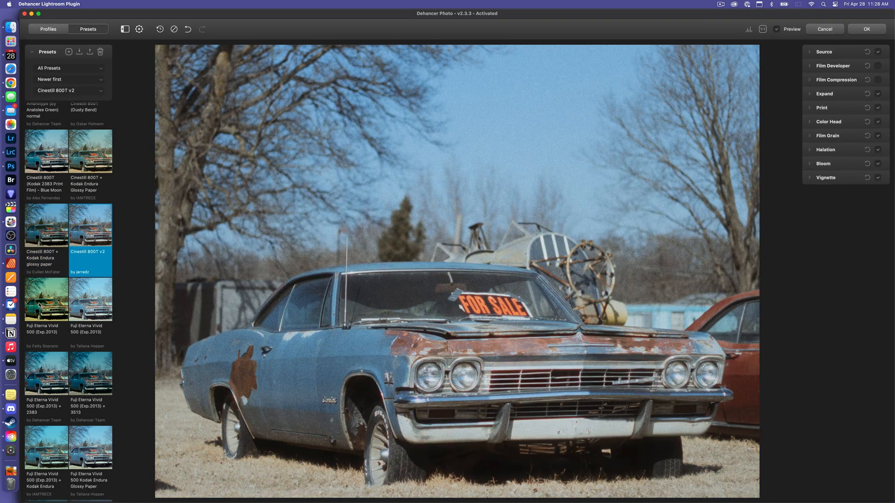
click(47, 329)
click(90, 329)
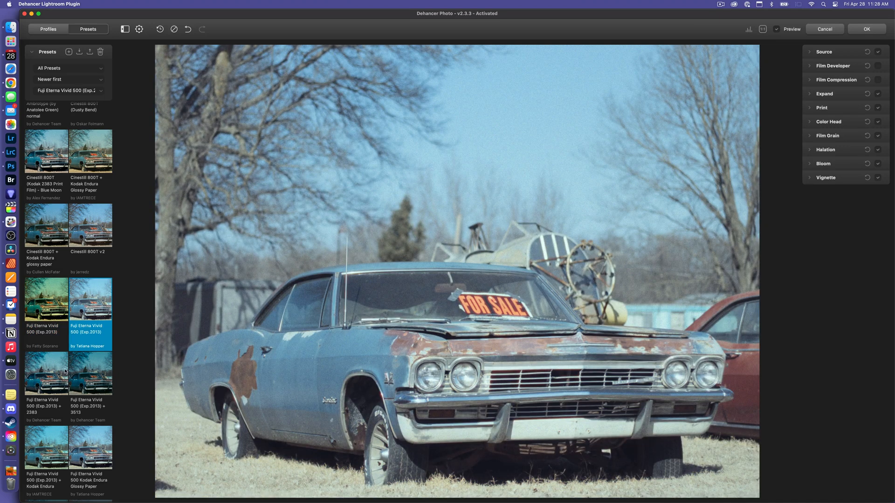
click(66, 375)
click(86, 384)
Try the two Fuji Eterna Vivid 500 Kodak Endura presets, Fuji Reala 500D + 2383 and Fujichrome Provia 100F Kodak Endura
scroll(86, 382, down, 3)
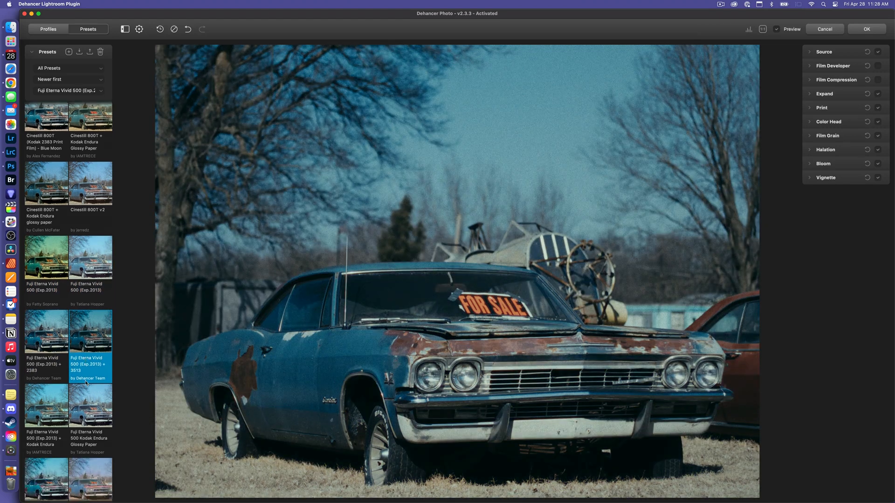
click(60, 376)
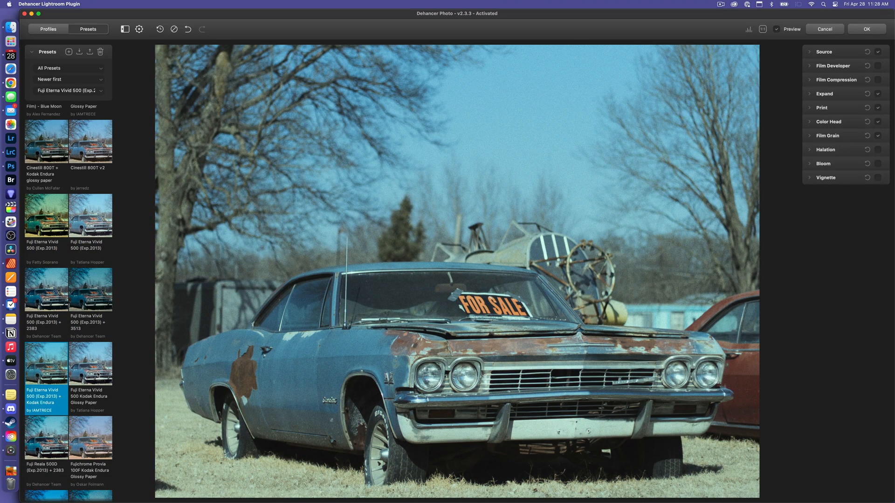
click(98, 375)
scroll(93, 373, down, 3)
click(52, 368)
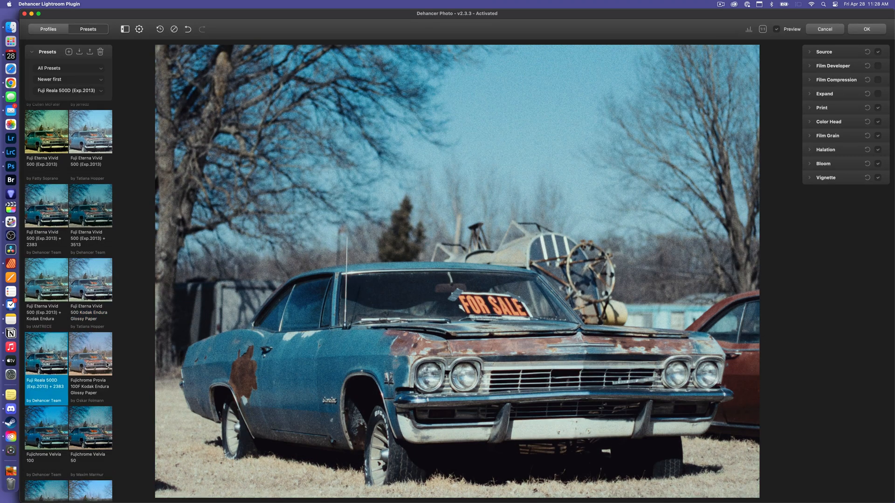
click(106, 365)
Preview the Fujichrome Velvia 100, Velvia 50 and Velvia 50 + 2383 presets, and apply Fujichrome Velvia 50 v2
scroll(66, 345, down, 5)
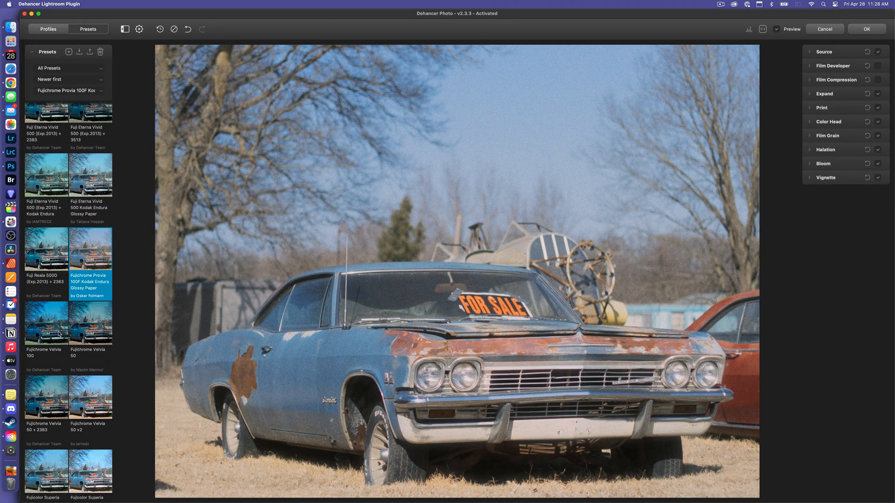
click(60, 335)
click(94, 341)
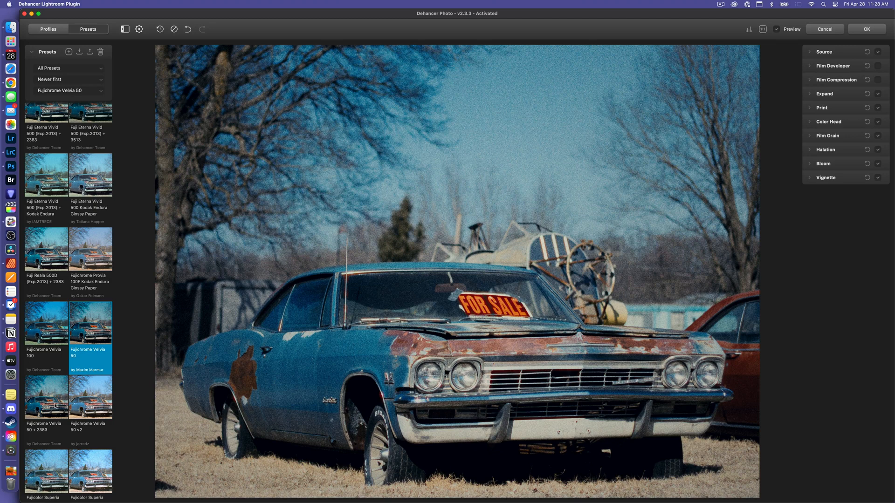
click(55, 406)
click(93, 404)
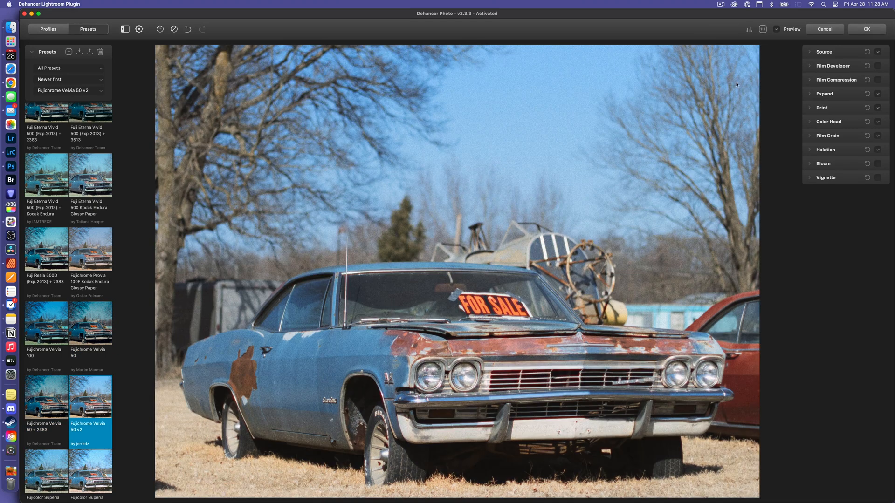
click(721, 4)
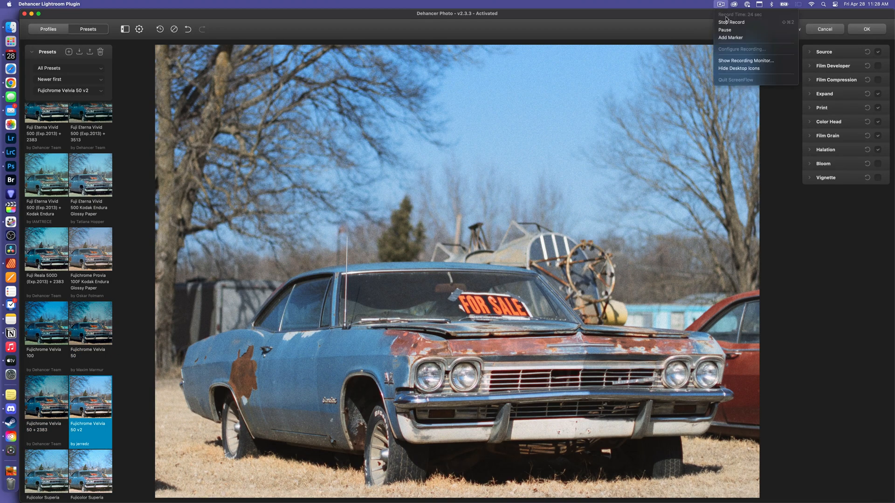
click(728, 21)
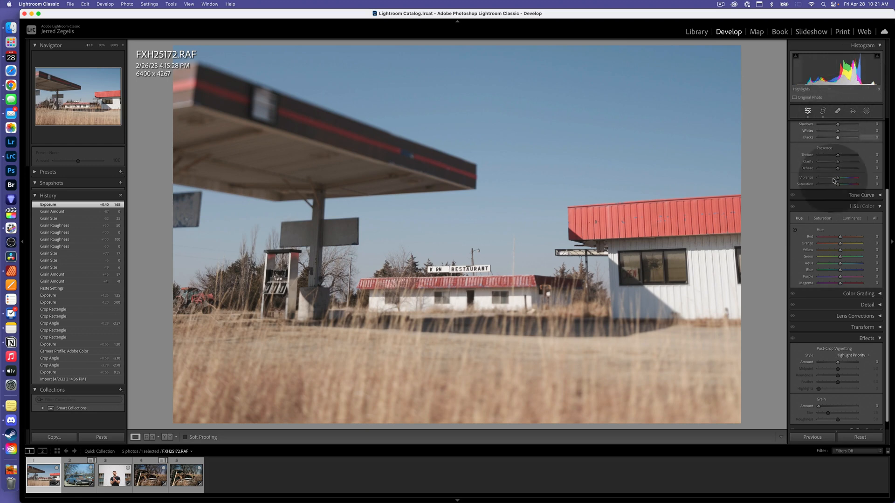
From Lightroom Classic, open the gas station photo in the Dehancer plugin as a 16-bit sRGB TIFF copy with Lightroom adjustments
scroll(837, 187, up, 5)
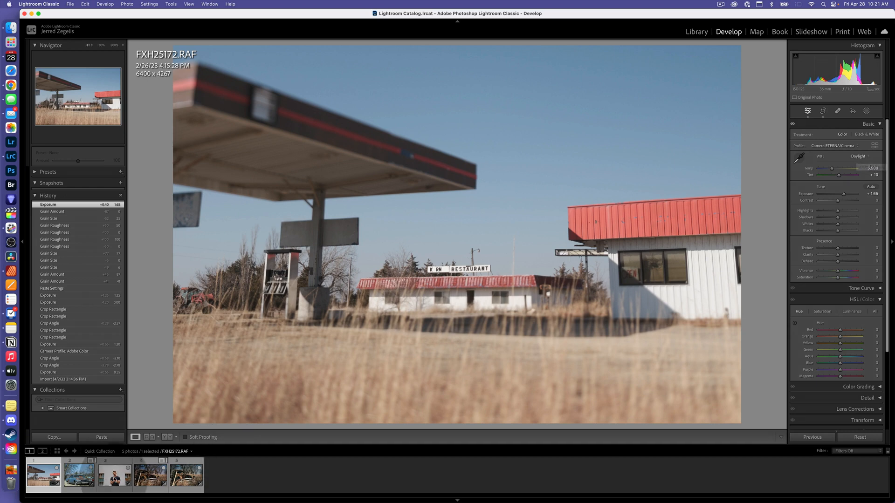
right_click(47, 478)
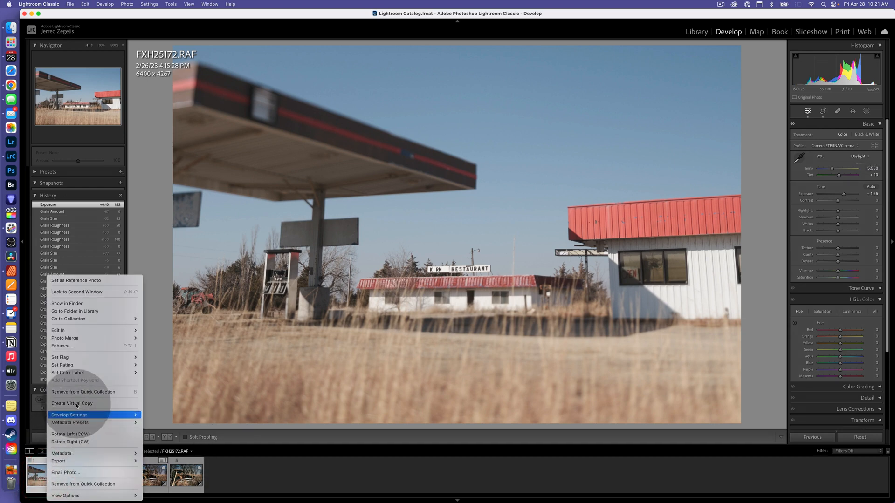
mouse_move(95, 332)
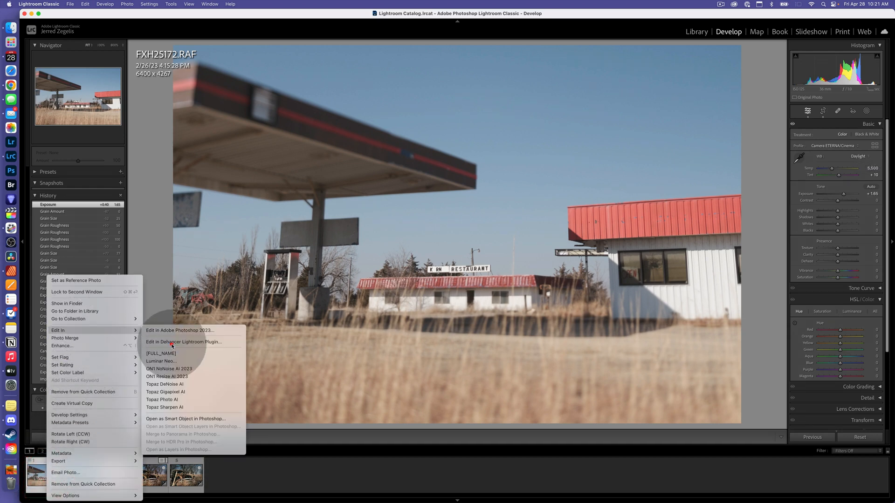
click(169, 342)
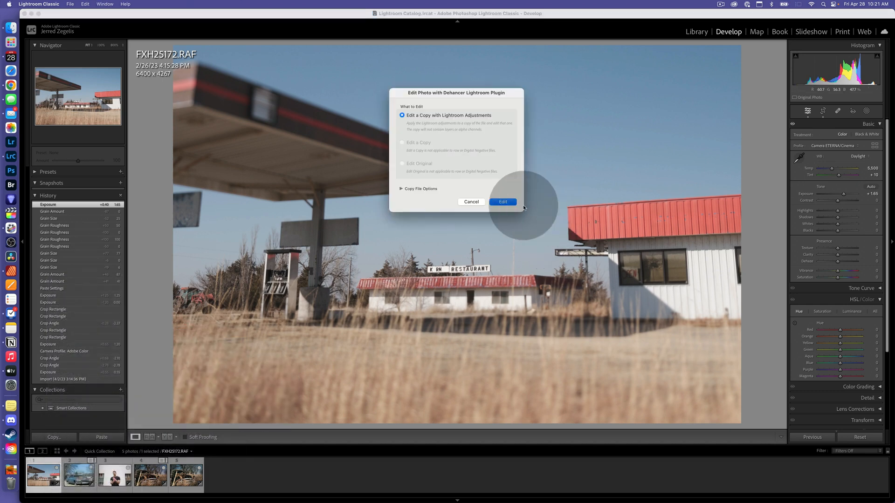
click(420, 191)
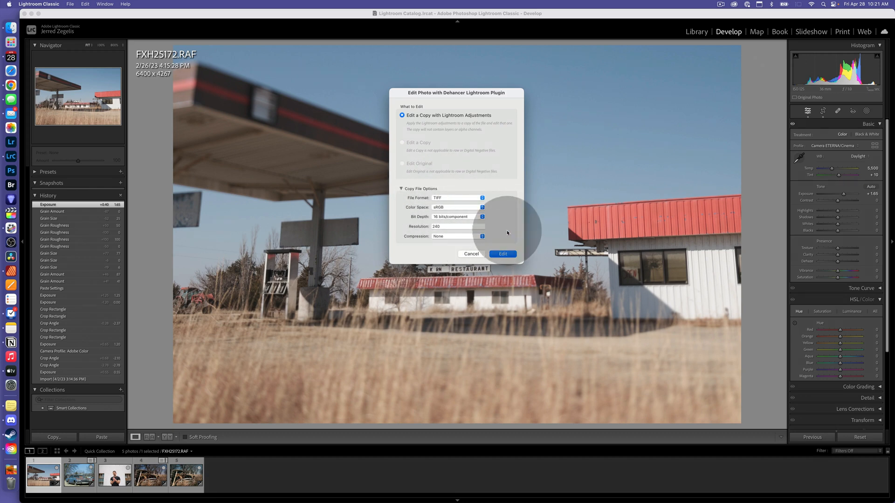
click(506, 254)
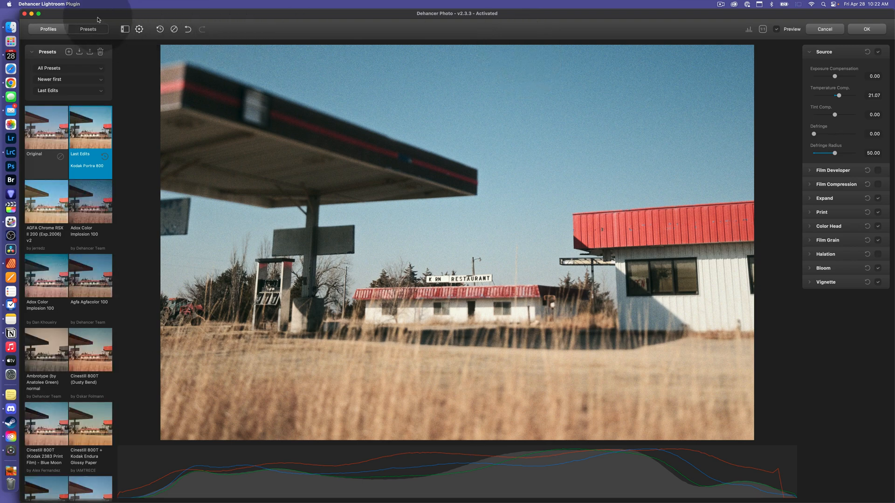
Try the Cinestill 800T (Dusty Bend) preset on the gas station photo
click(89, 30)
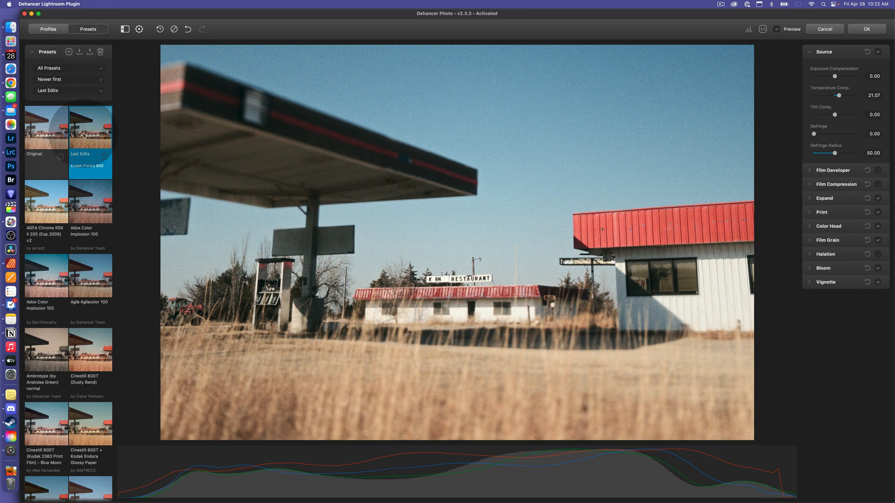
scroll(85, 326, down, 3)
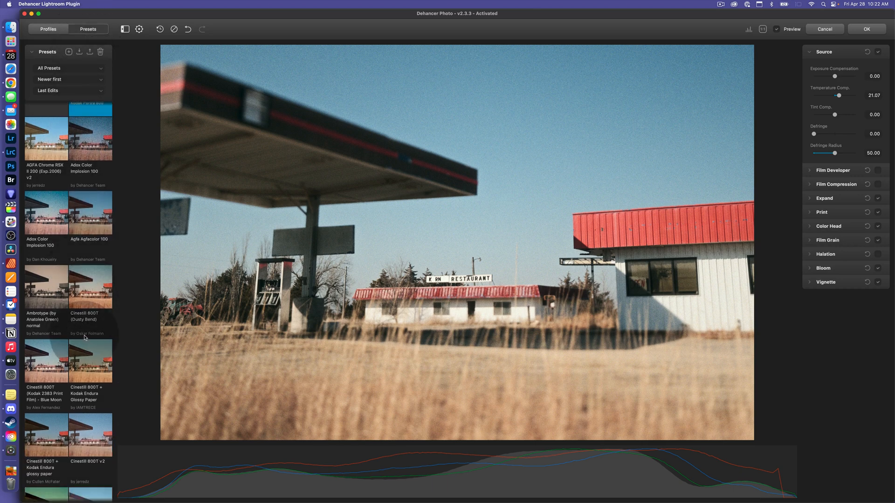
click(92, 302)
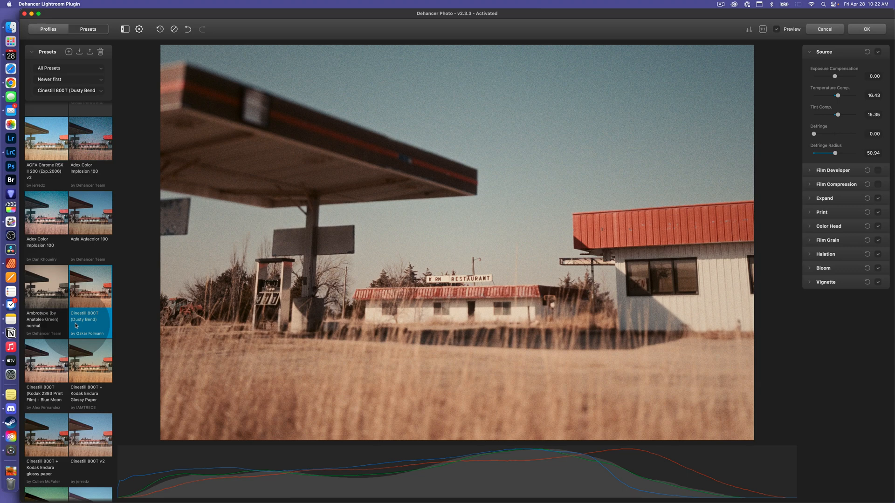
Apply the Fujicolor Superia 200 + Kodak Endura Glossy preset to the gas station photo
scroll(93, 321, down, 10)
scroll(94, 315, down, 9)
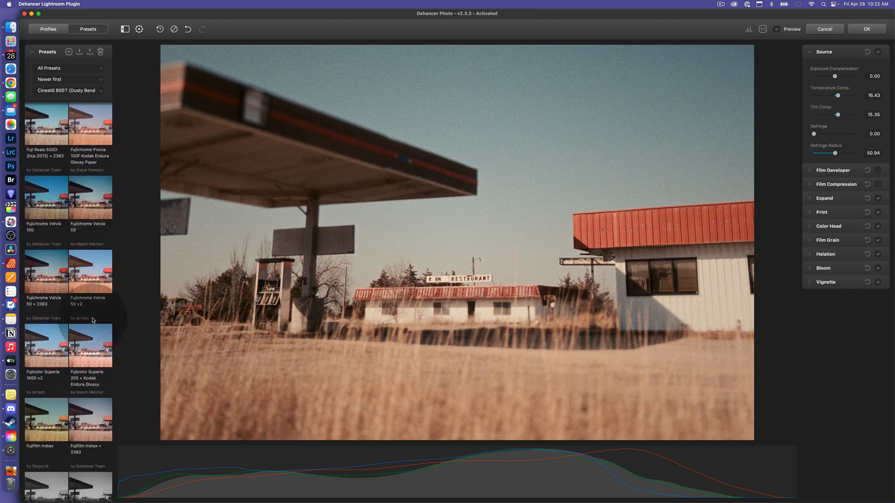
scroll(93, 320, down, 3)
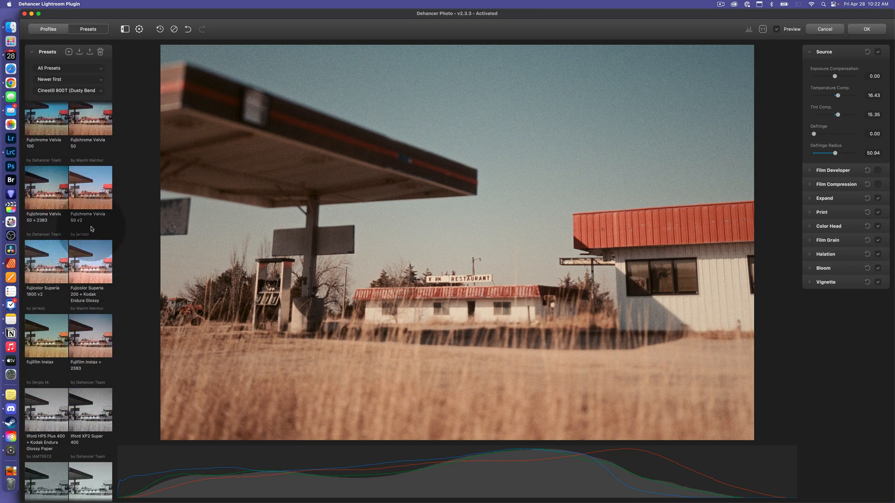
scroll(88, 298, up, 1)
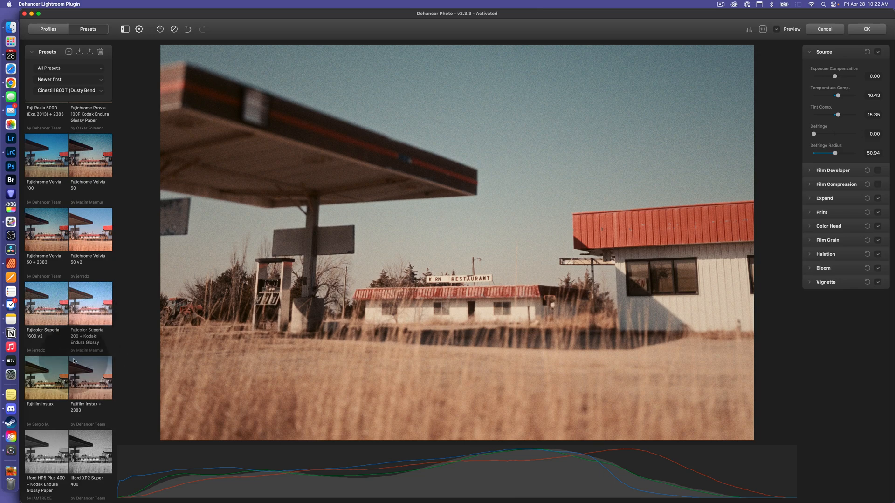
click(86, 321)
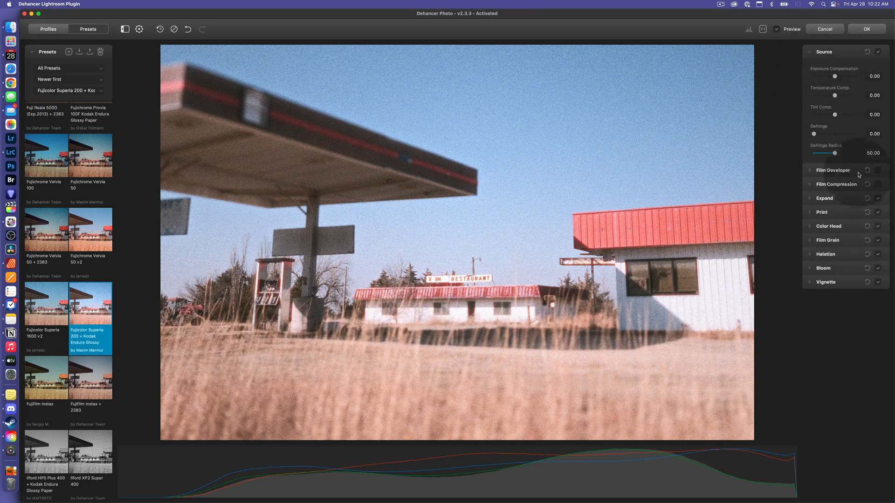
Disable the Print stage and re-enable it to compare its effect on the photo
click(878, 214)
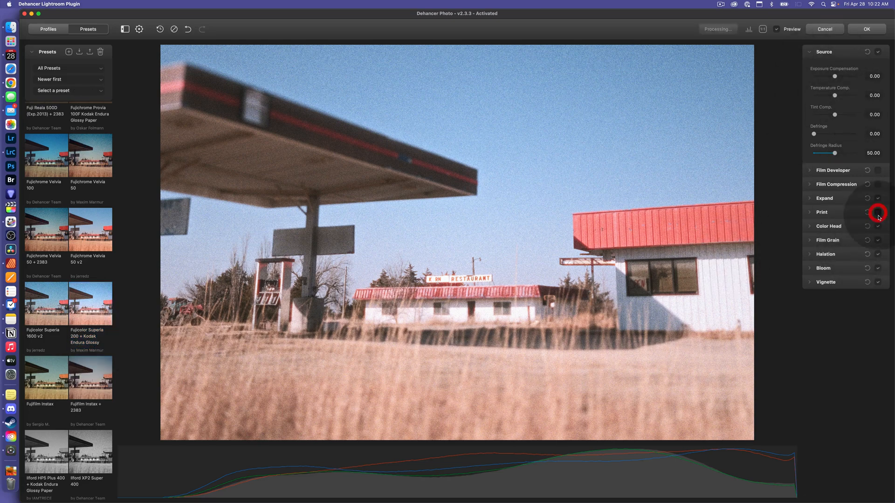
click(879, 214)
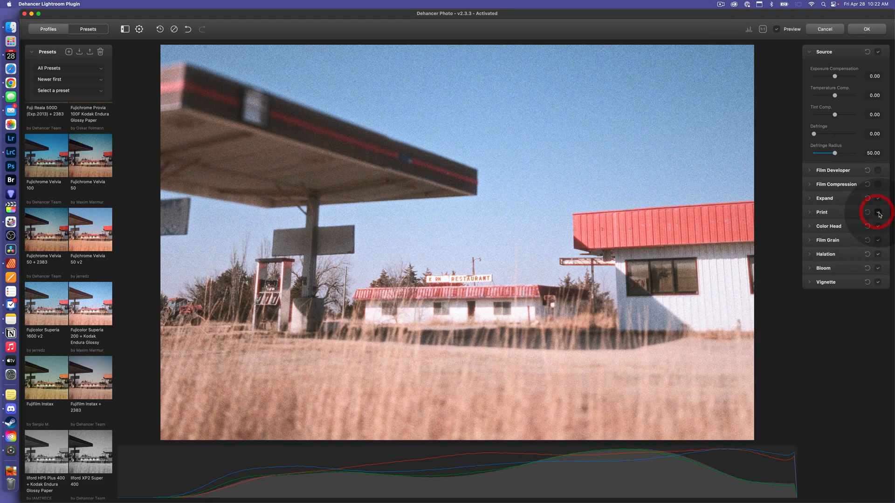
Turn off the Print stage and reset all adjustments on the gas station photo to the original
click(878, 213)
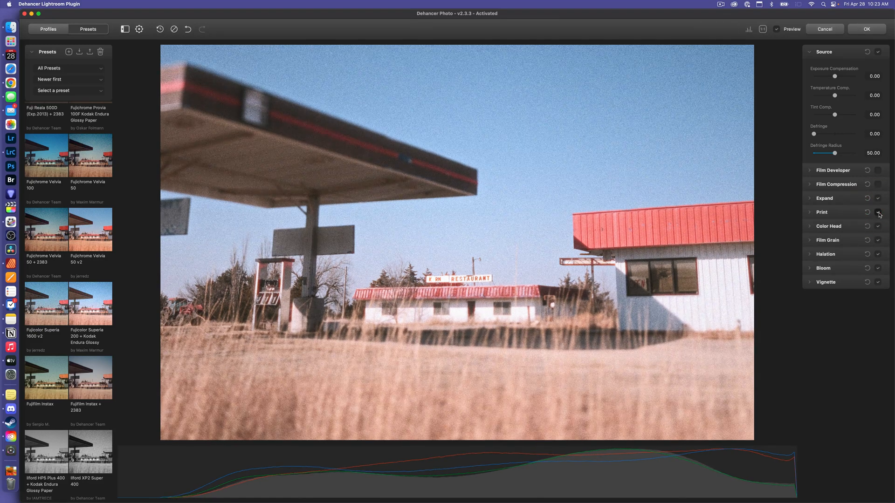
scroll(80, 234, up, 3)
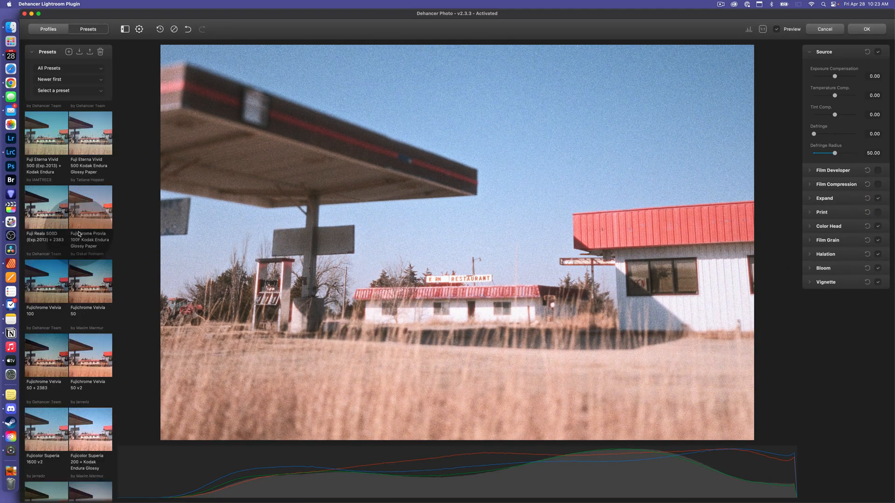
click(827, 51)
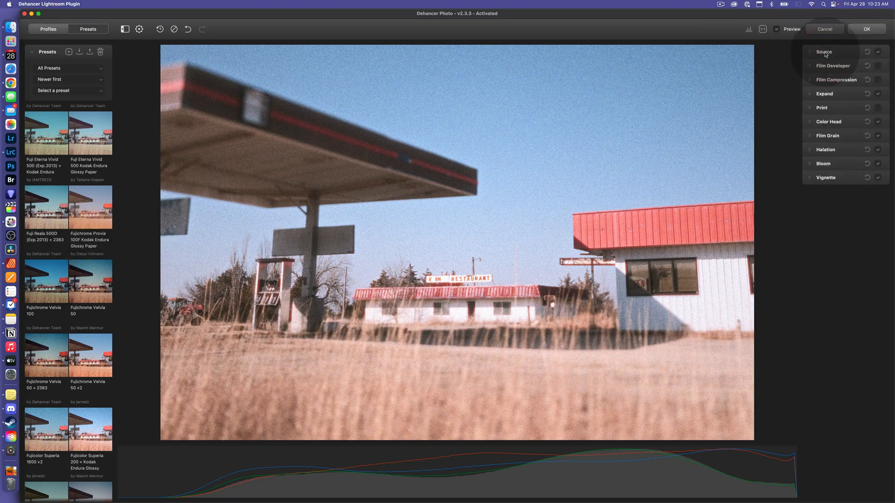
click(58, 31)
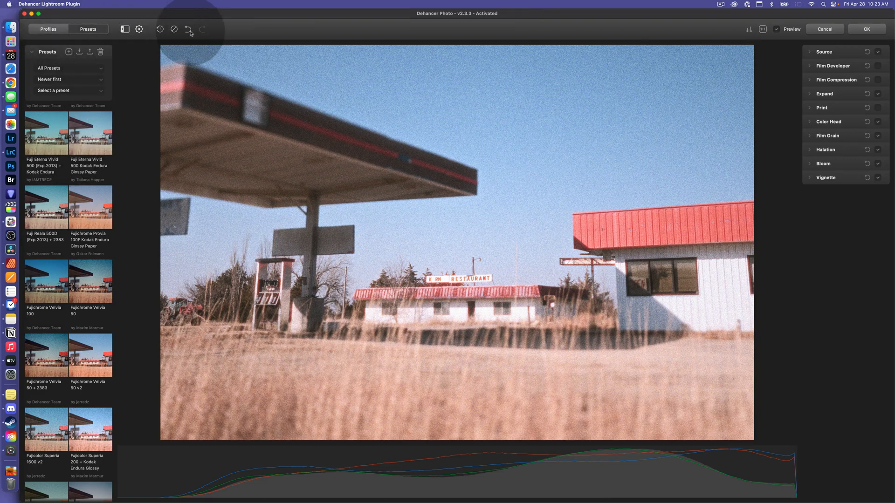
click(175, 30)
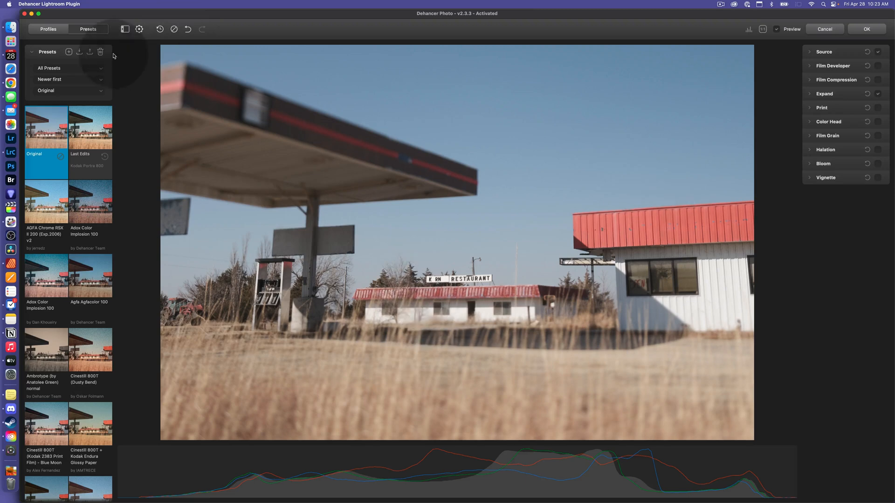
Enable the film profile and choose Cinestill 800T for the gas station photo
click(48, 29)
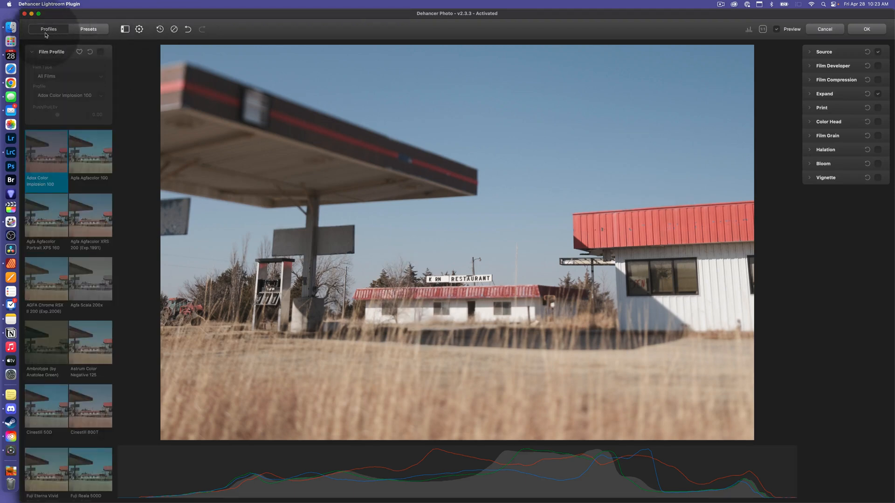
click(101, 53)
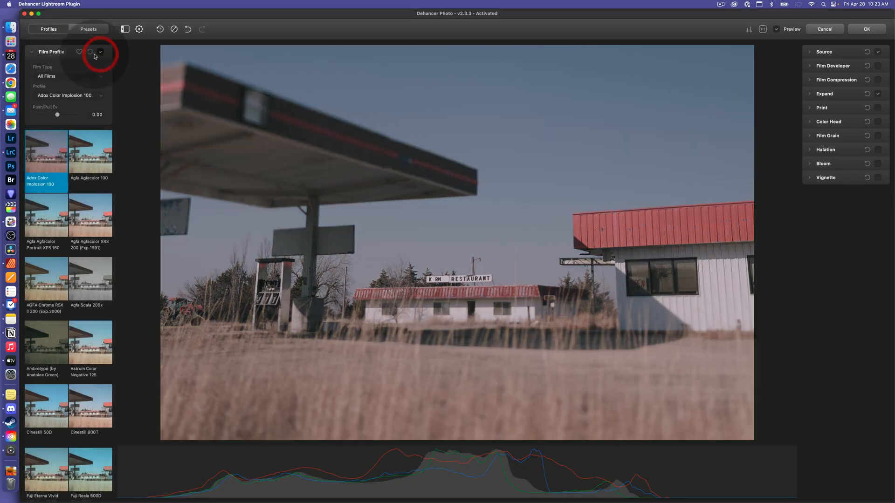
scroll(97, 192, down, 3)
scroll(96, 192, down, 5)
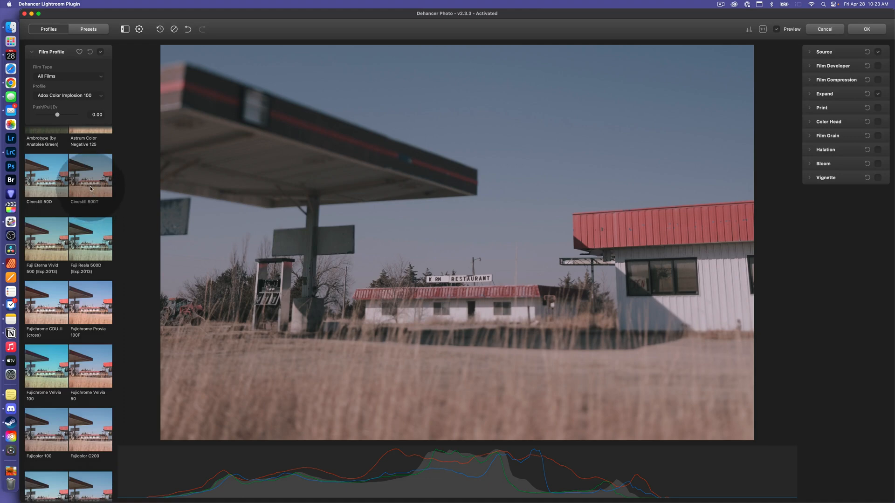
click(91, 188)
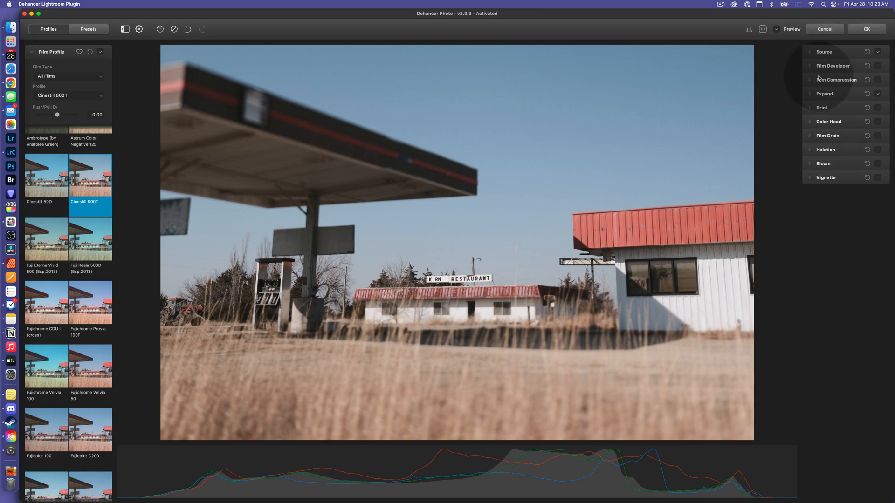
Hide the histogram and enable the Film Developer and Film Compression stages
click(748, 29)
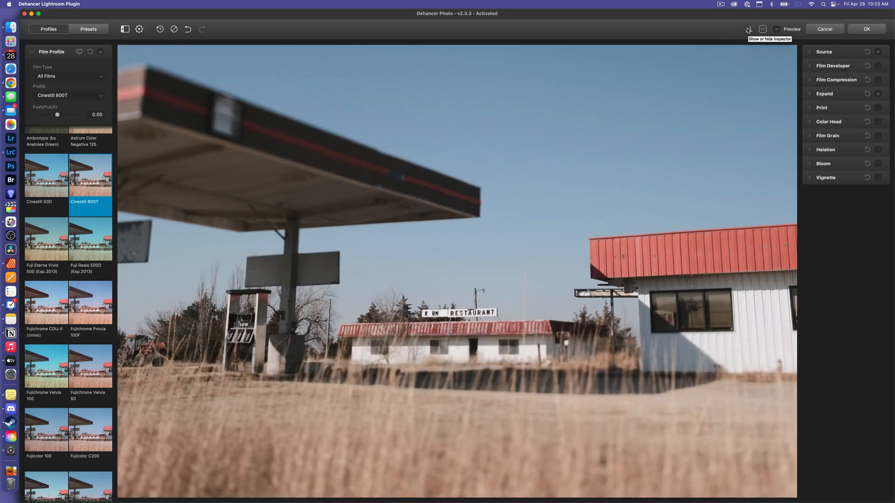
click(878, 66)
click(878, 80)
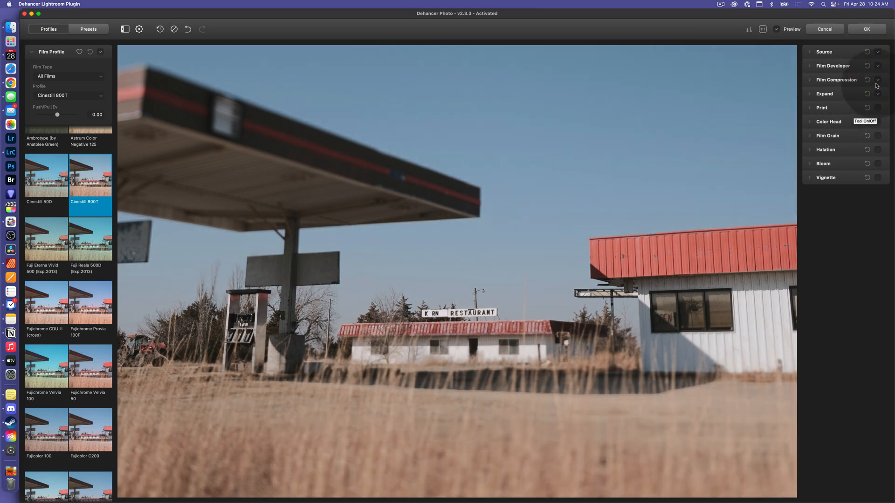
Switch Film Compression off and on repeatedly to compare its effect on the photo
click(878, 80)
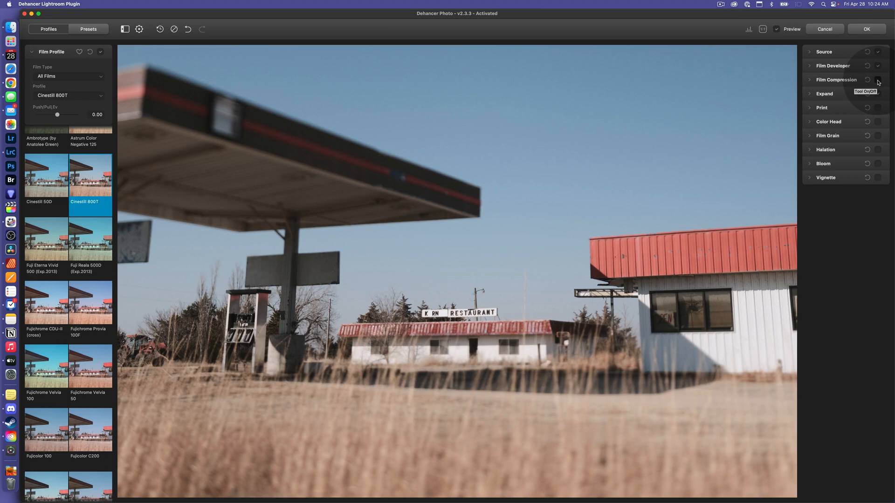
click(878, 81)
click(879, 81)
click(878, 81)
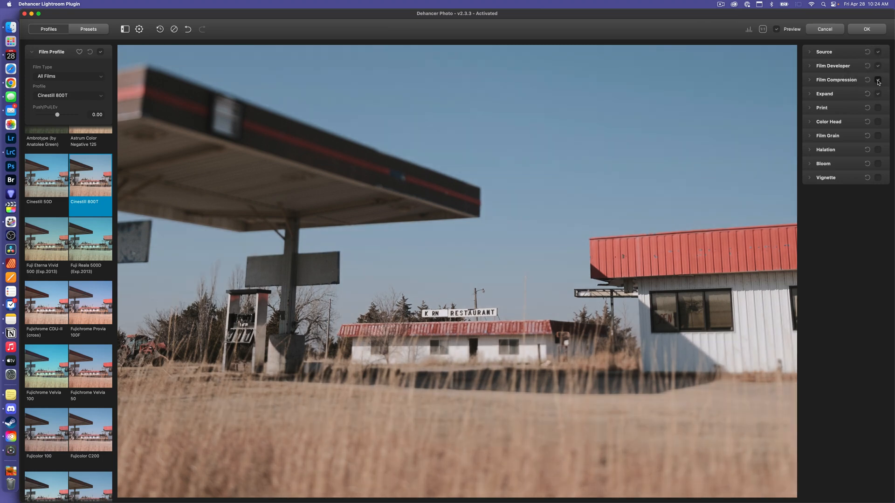
click(878, 80)
click(878, 80)
click(878, 81)
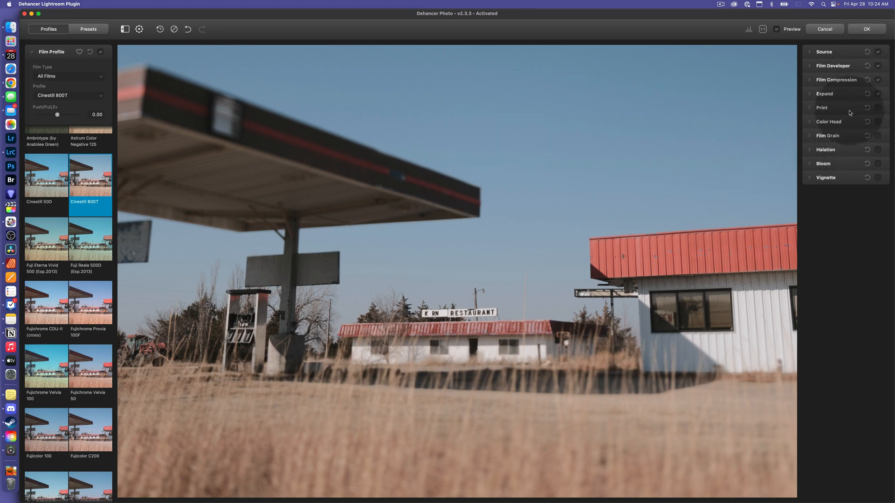
Set the Film Compression White Point to 79.94
click(810, 81)
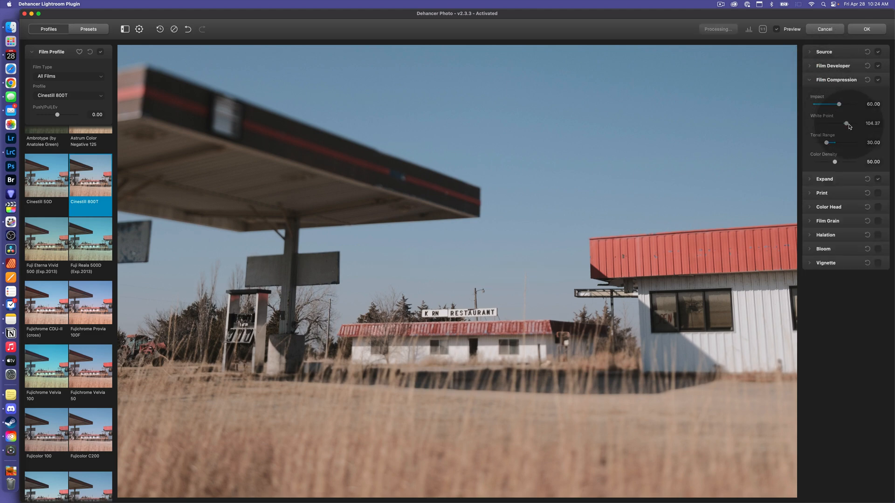
drag(849, 126, 832, 124)
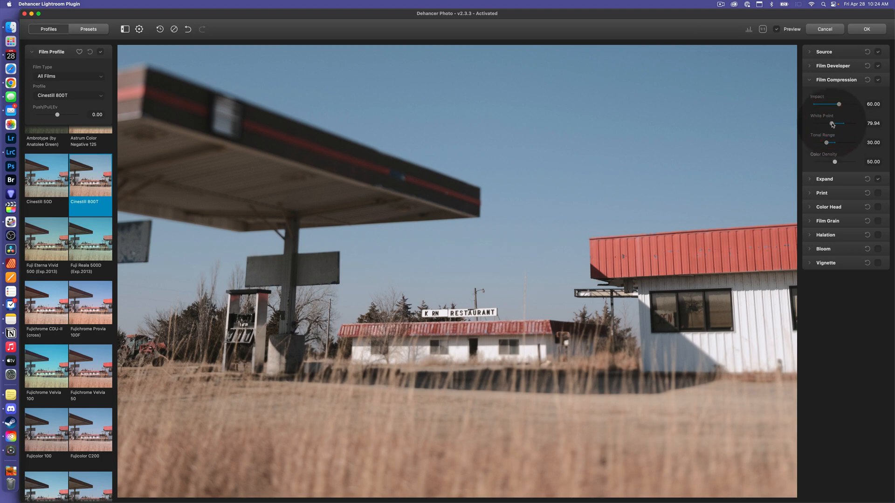
Enable Halation and inspect its effect close up around the restaurant sign
click(879, 235)
click(467, 320)
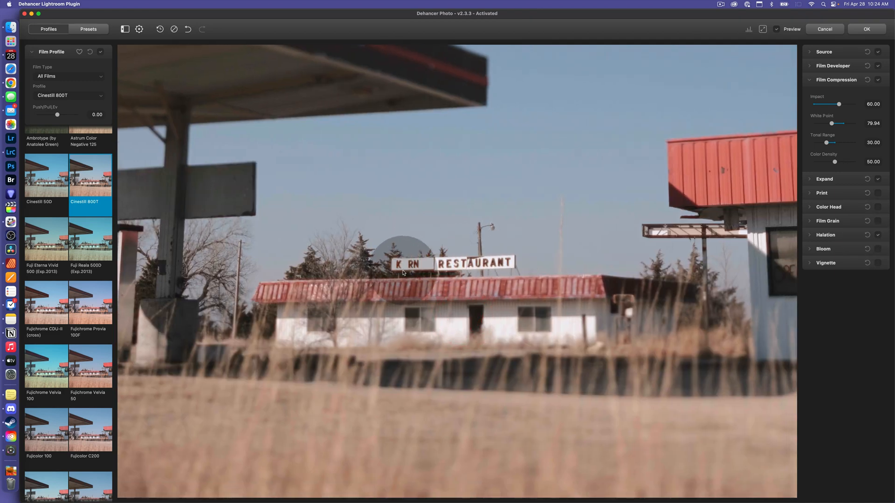
click(879, 236)
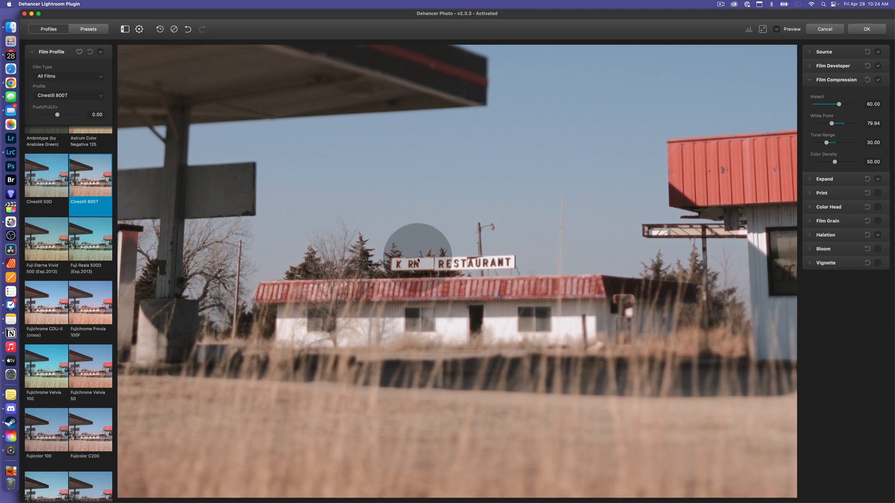
Set the Halation Amplify value to 31.32 and compare the photo with Halation off and on
click(809, 235)
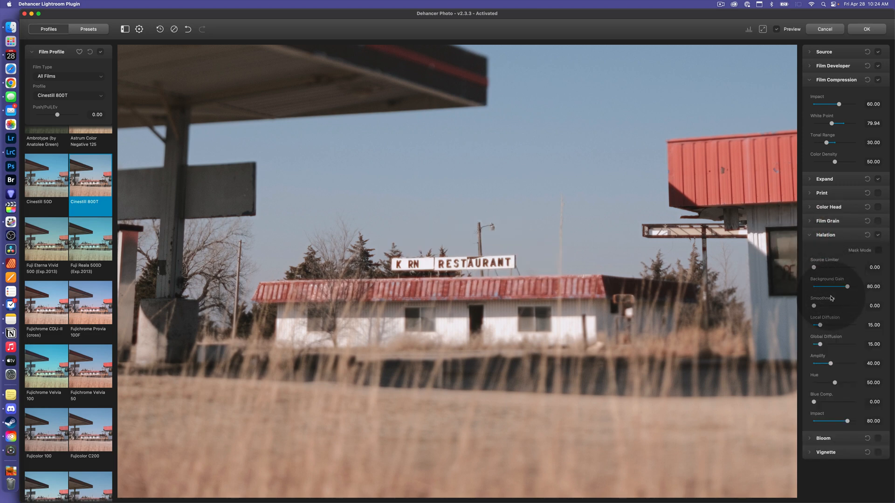
click(823, 365)
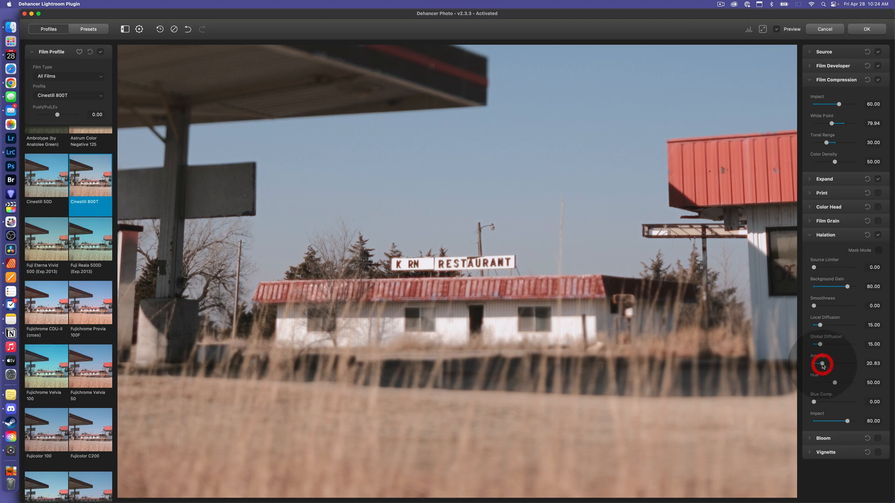
click(827, 365)
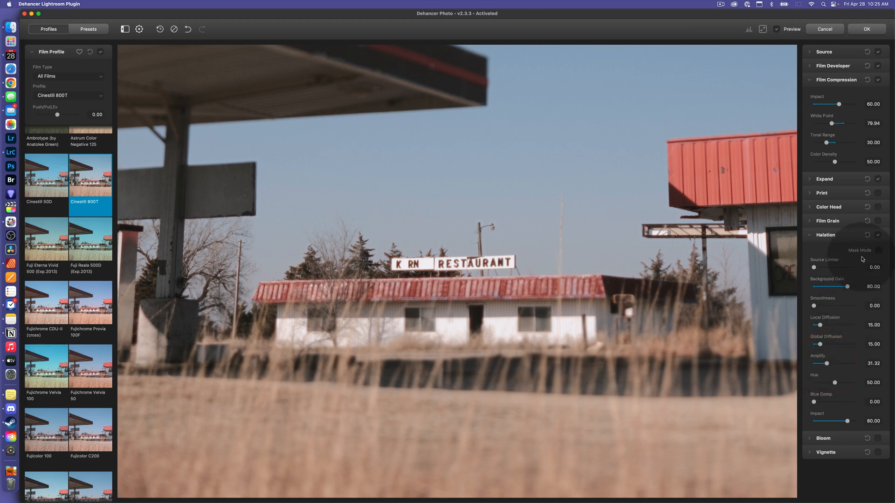
click(878, 235)
click(879, 235)
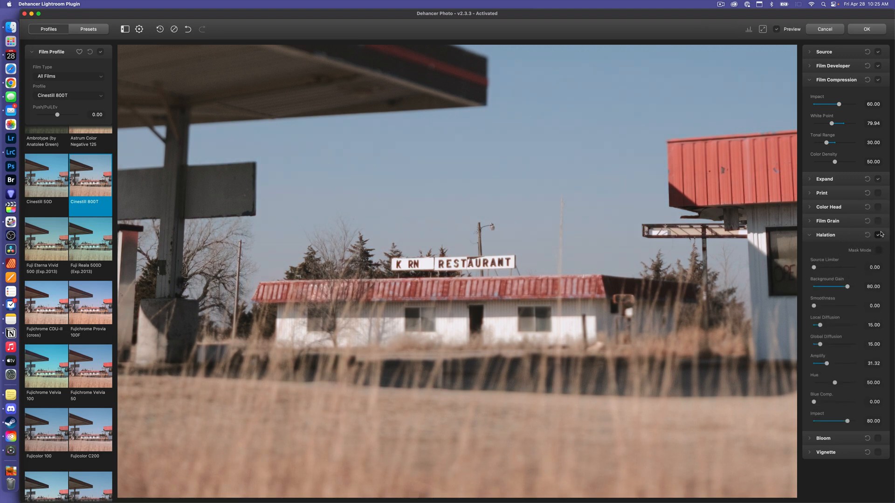
click(809, 236)
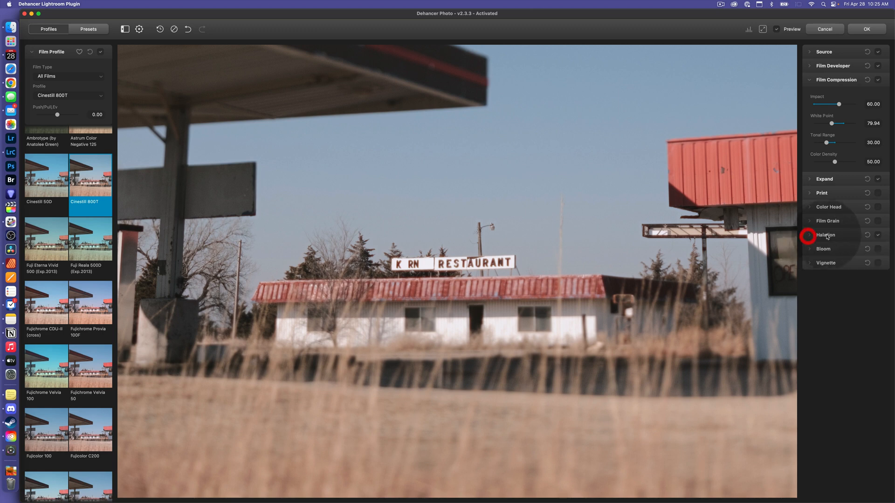
Enable Film Grain and show its settings
click(877, 222)
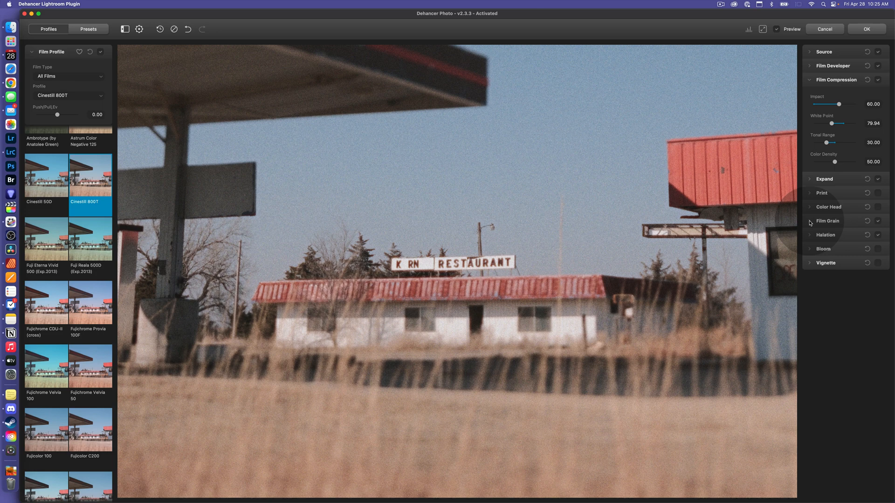
click(809, 221)
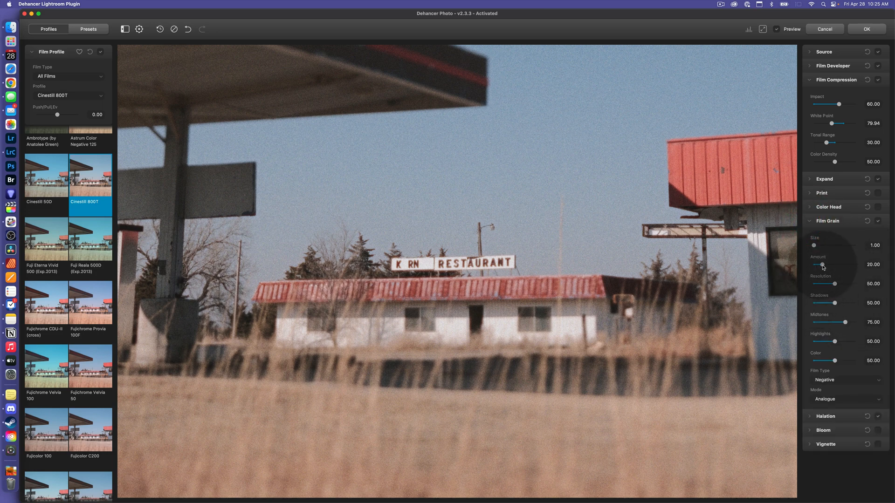
Try a larger grain size and a grain amount of 74.20, resetting each to its default
drag(814, 245, 847, 248)
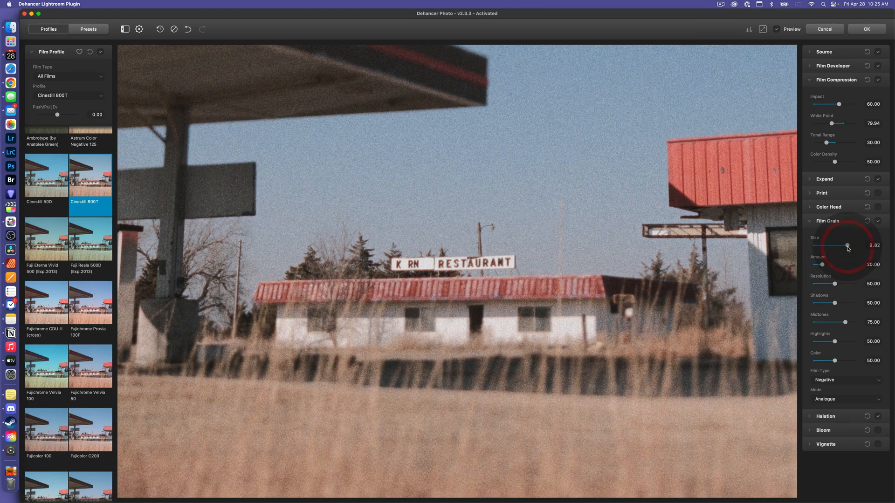
double_click(847, 246)
mouse_move(847, 265)
mouse_down()
mouse_move(863, 266)
mouse_move(846, 268)
mouse_up()
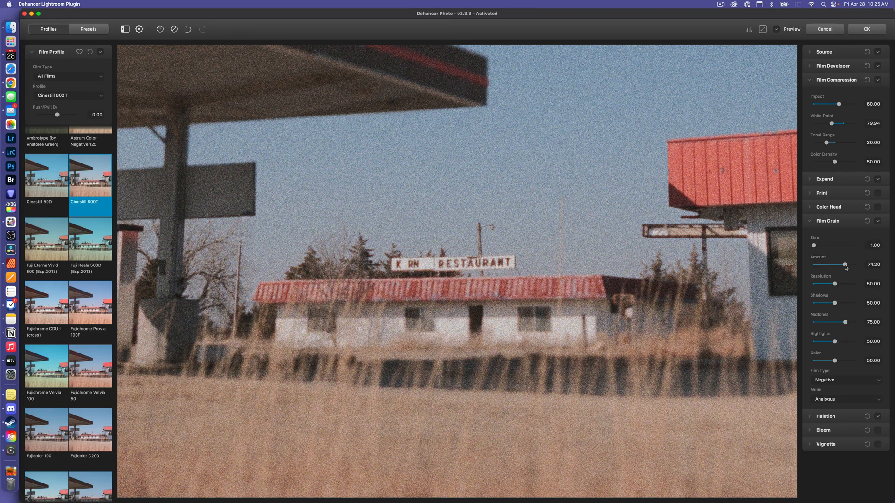
double_click(832, 267)
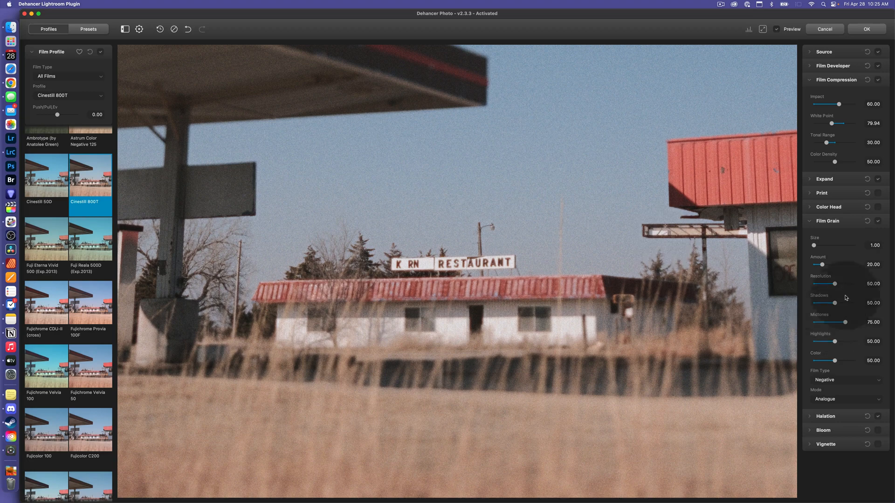
Set the Film Grain Midtones to 96.26 and compare the whole photo with the preview off and on
drag(851, 325, 855, 325)
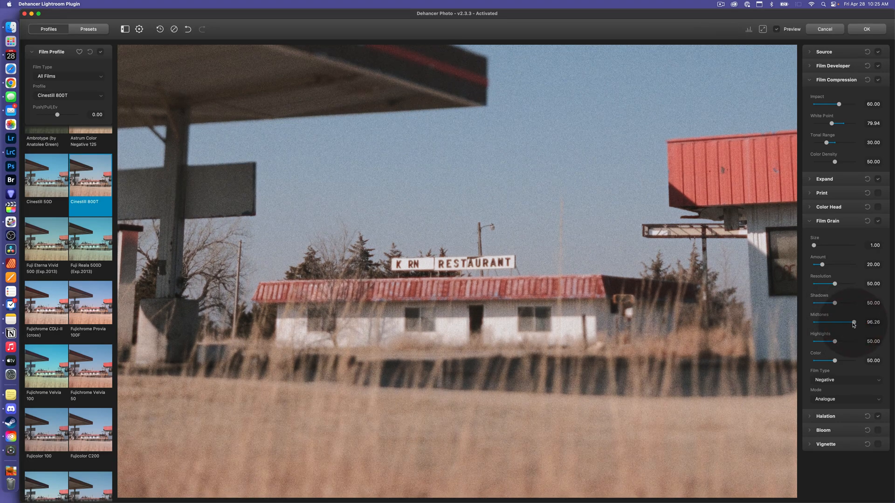
click(476, 319)
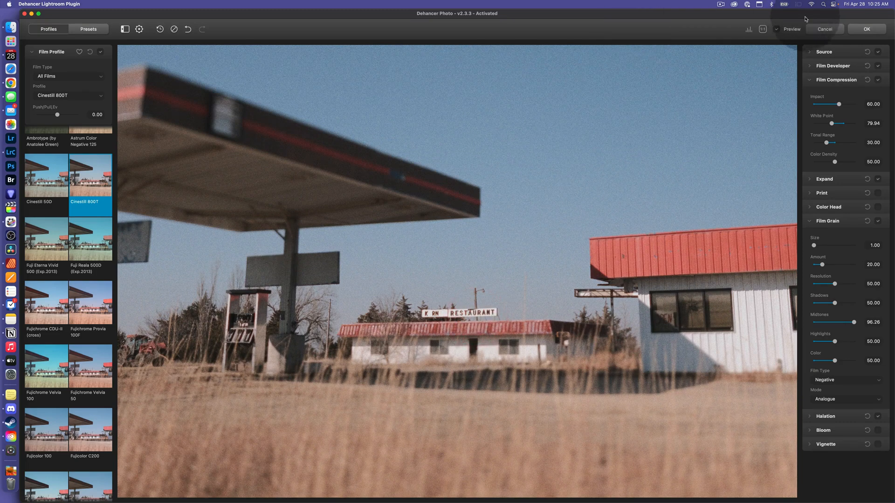
click(776, 29)
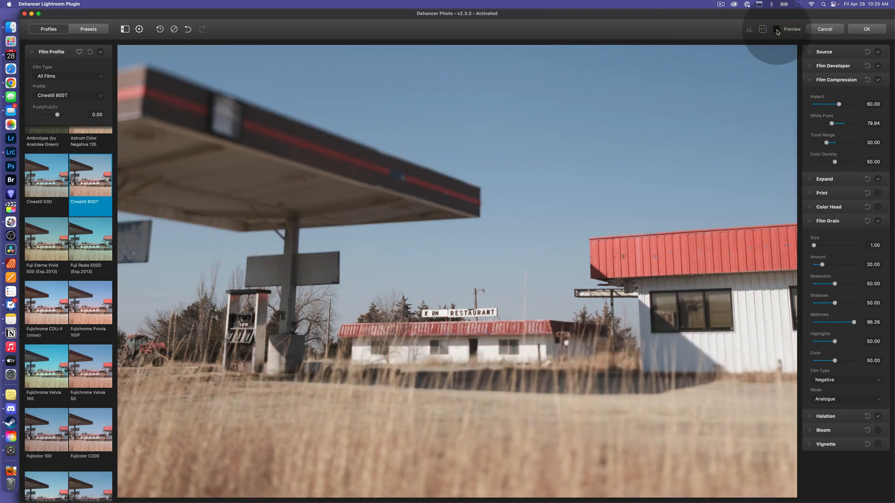
click(776, 29)
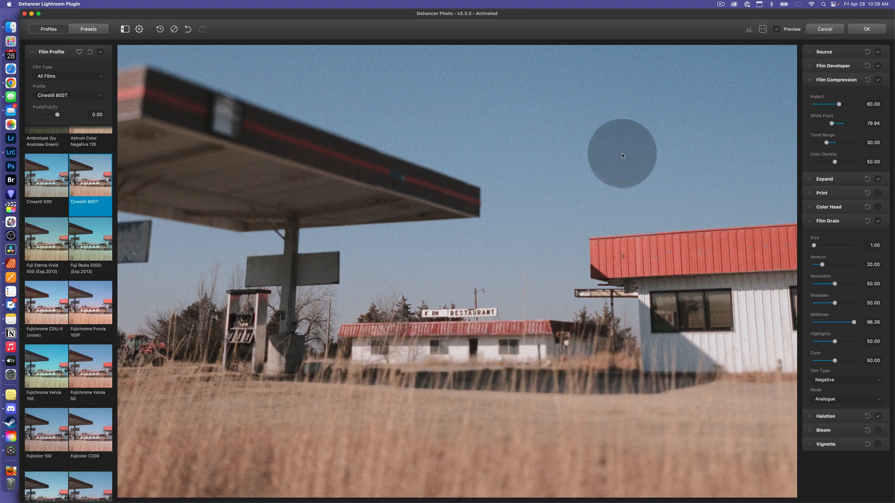
Apply the Dehancer edits to the gas station photo and return to Lightroom Classic
click(863, 30)
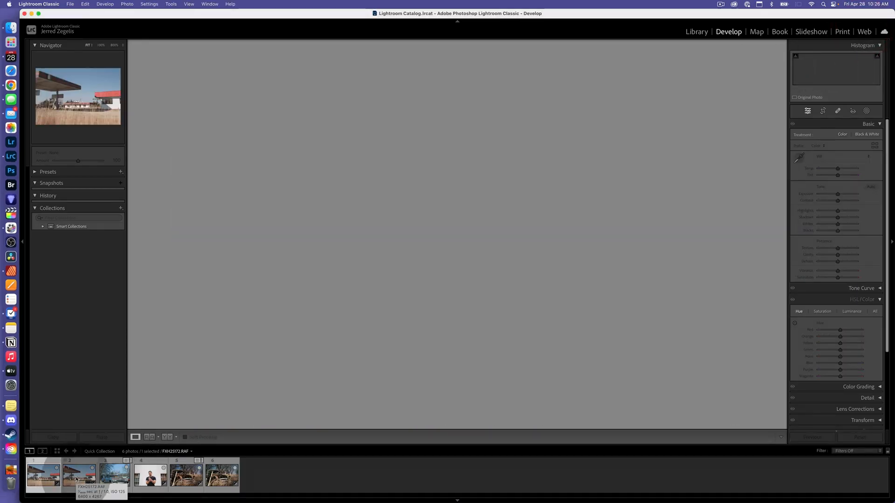
Open the blue car photo P2260893.ORF in the Dehancer plugin as a 16-bit TIFF copy with Lightroom adjustments
click(117, 476)
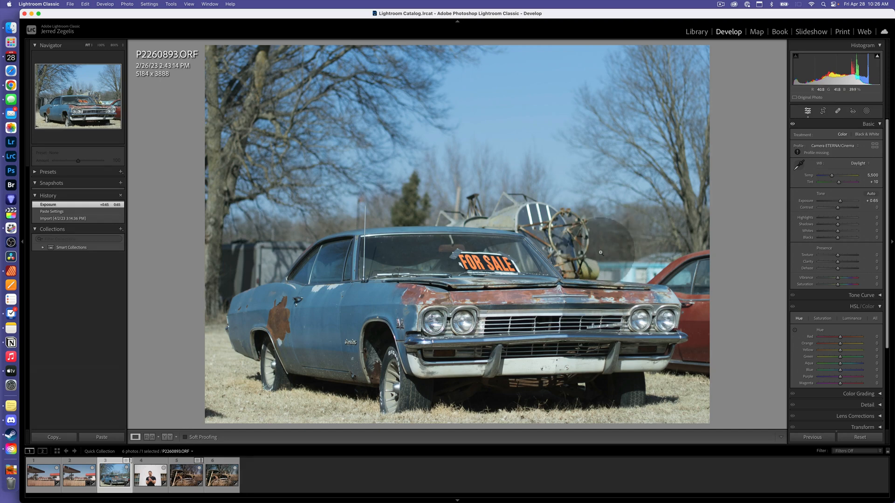
right_click(118, 485)
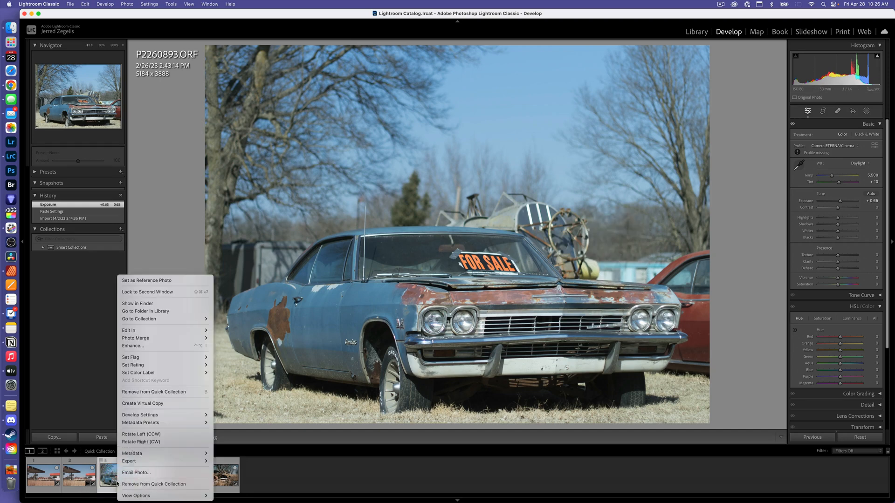
mouse_move(153, 331)
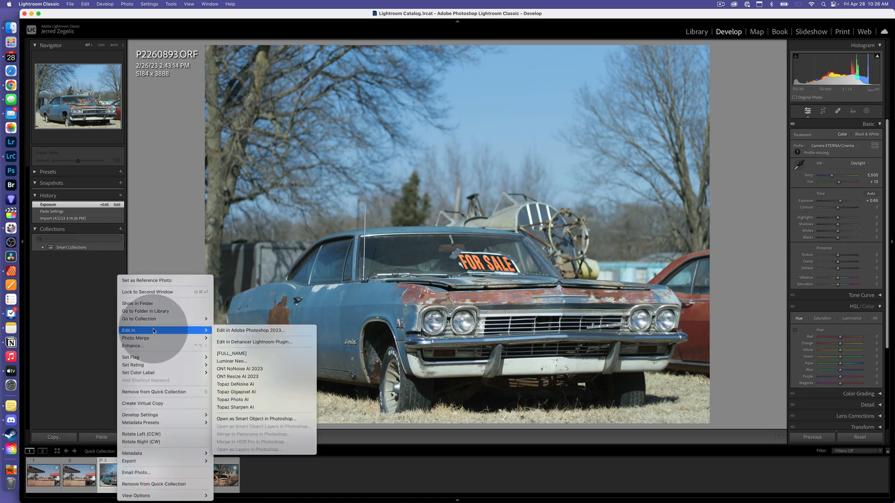
click(255, 341)
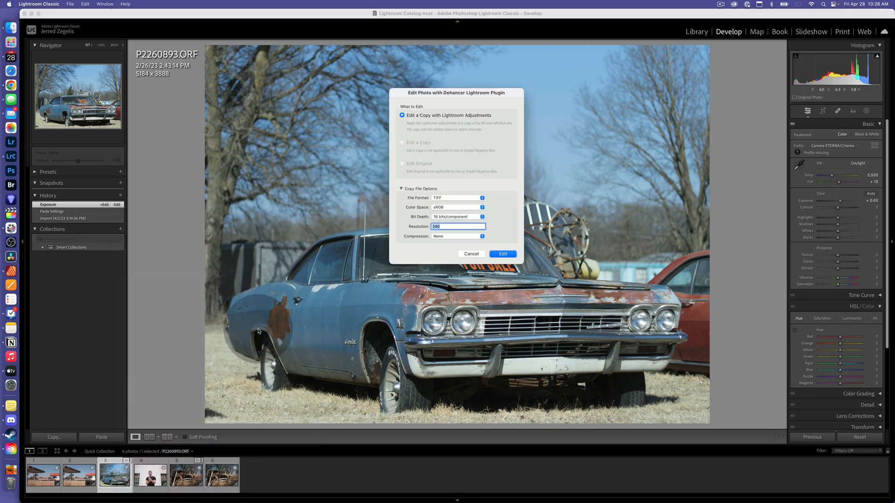
click(503, 254)
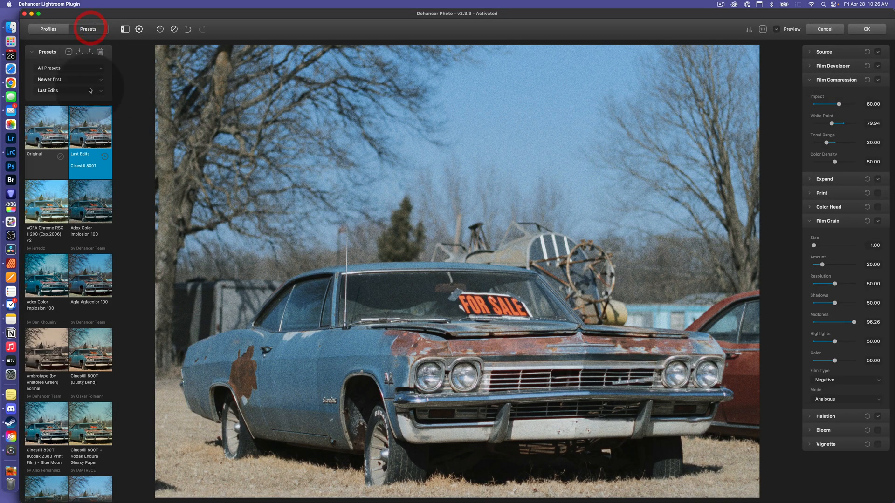
Browse the film presets and apply Fujichrome Velvia 100 by Dehancer Team to the car photo
scroll(79, 201, down, 3)
scroll(79, 201, down, 10)
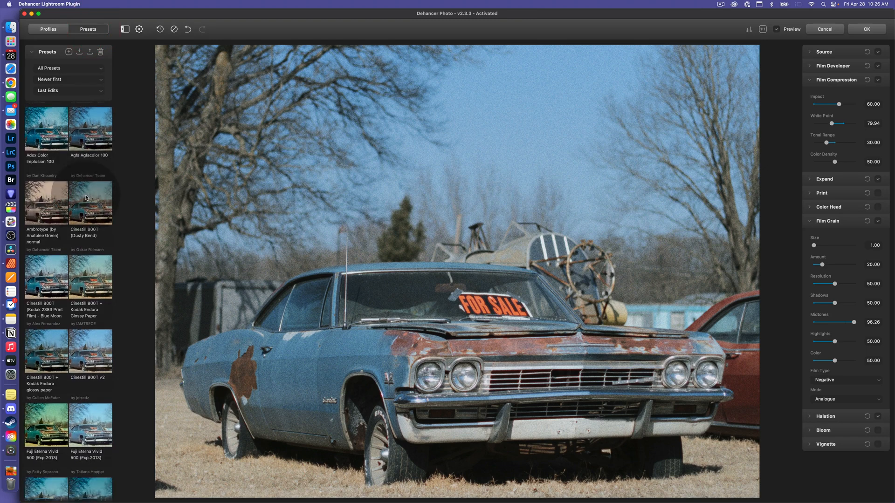
scroll(88, 196, down, 2)
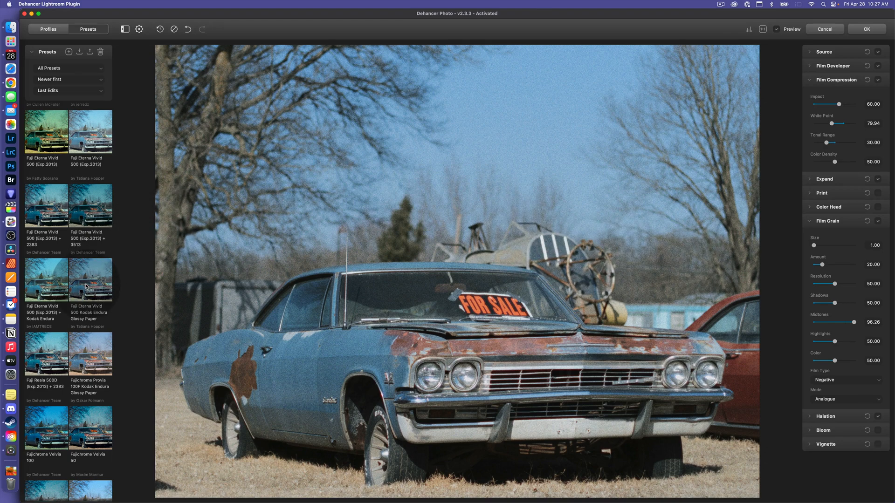
scroll(86, 286, down, 3)
scroll(87, 286, down, 1)
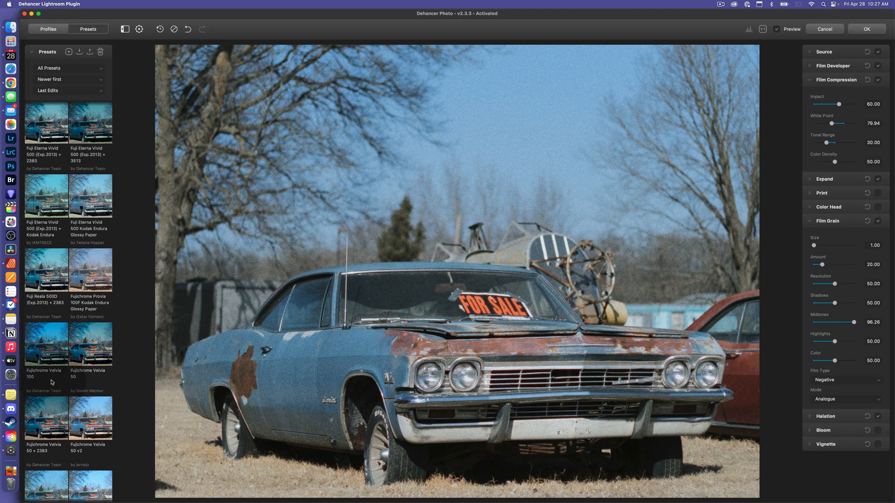
click(53, 354)
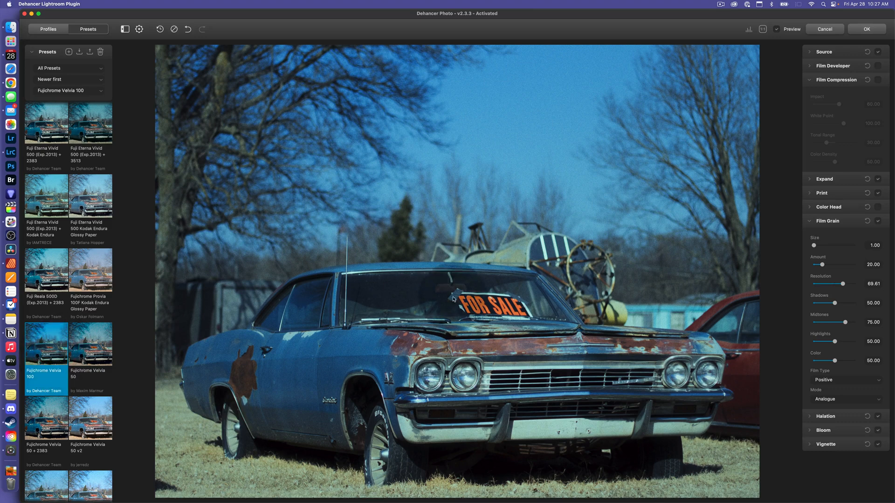
Collapse the Film Grain settings, enable Film Compression and set its White Point to 51.90
click(827, 221)
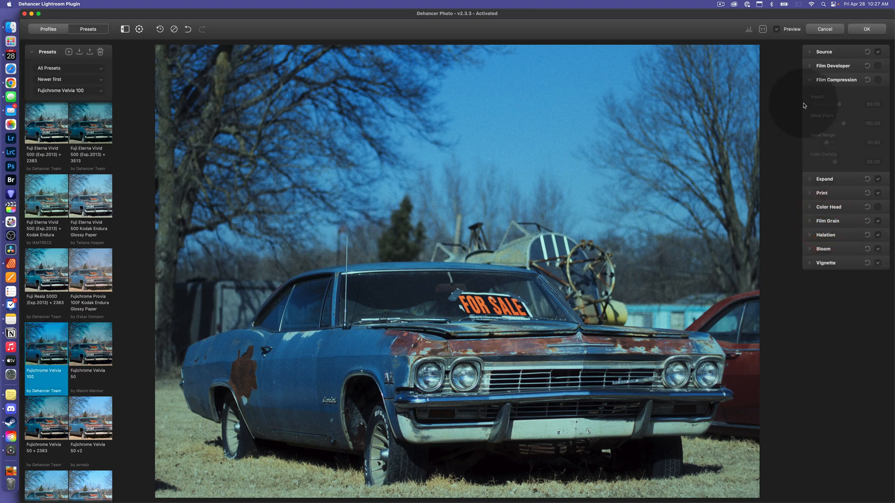
click(815, 80)
click(839, 80)
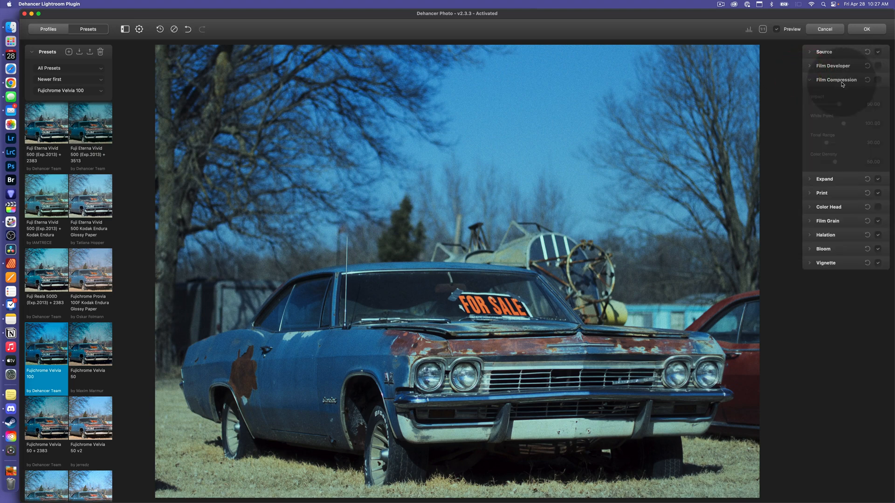
click(878, 80)
drag(843, 123, 815, 124)
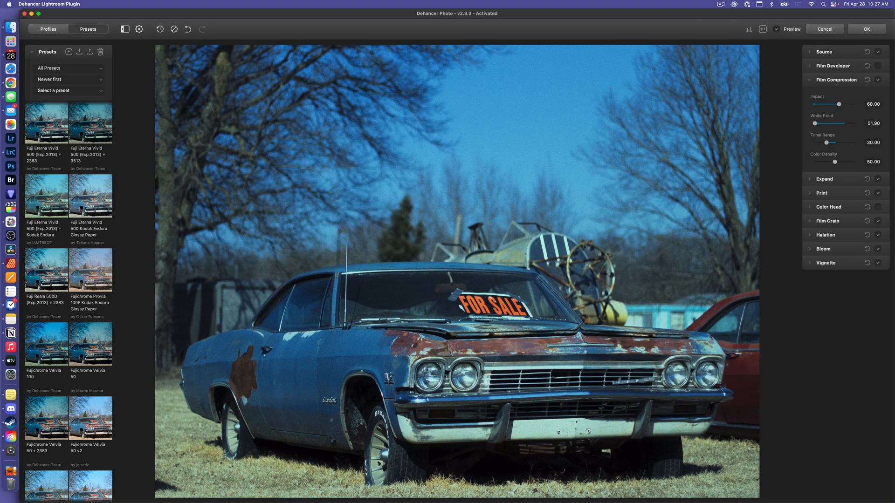
Set the Expand White Point to 81.11 and the Source Temperature Compensation to 13.11
click(824, 179)
drag(847, 224, 838, 223)
click(811, 52)
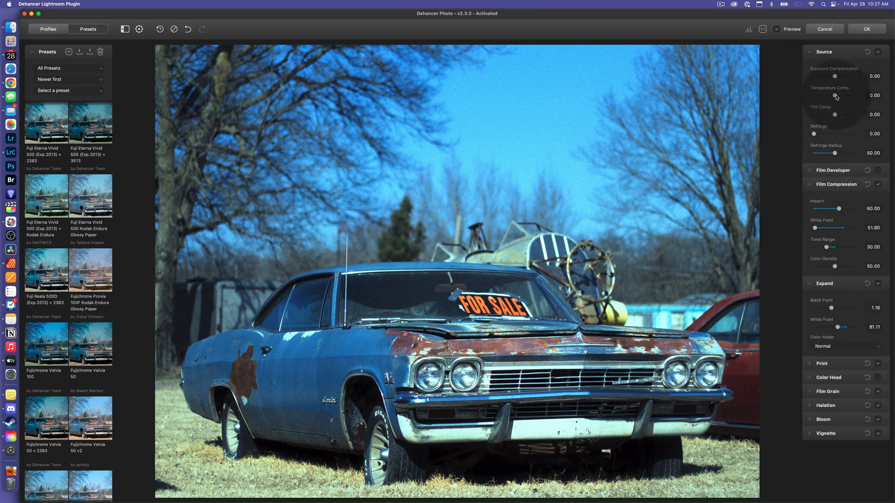
drag(835, 96, 838, 96)
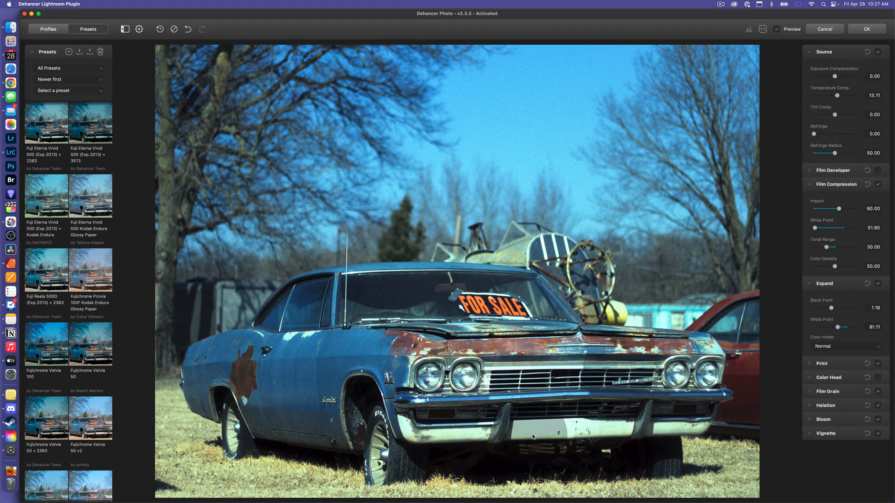
Inspect the car's details up close and compare the whole photo with the Vignette off and on
drag(482, 290, 615, 259)
drag(340, 285, 492, 260)
click(833, 283)
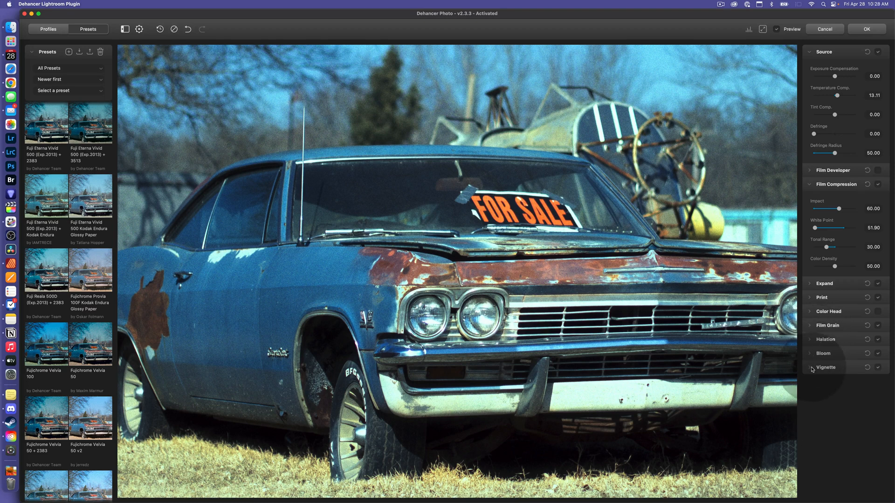
click(594, 340)
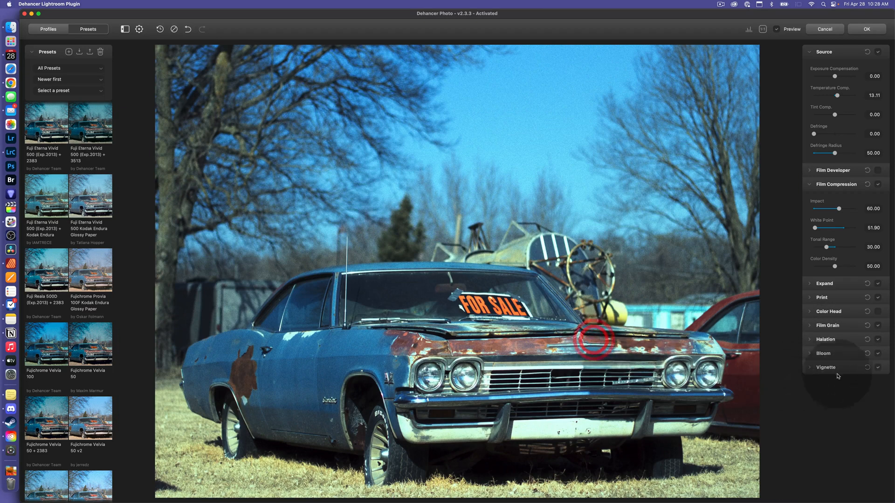
click(878, 368)
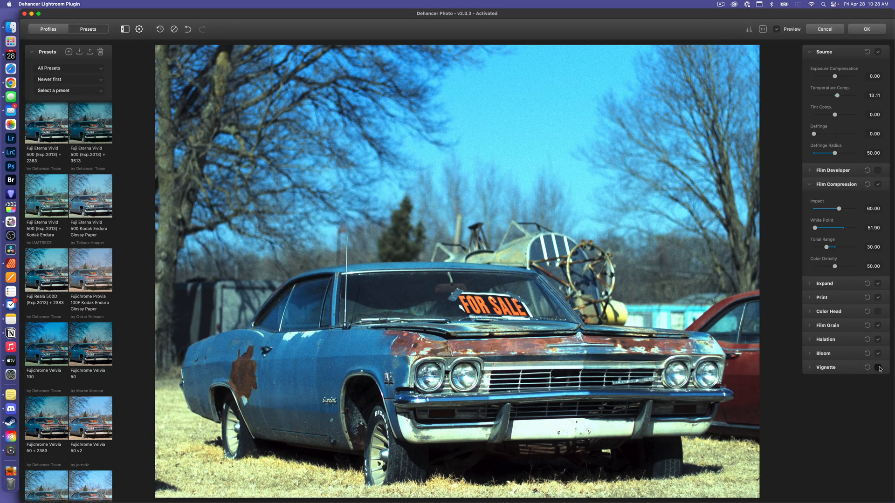
click(879, 368)
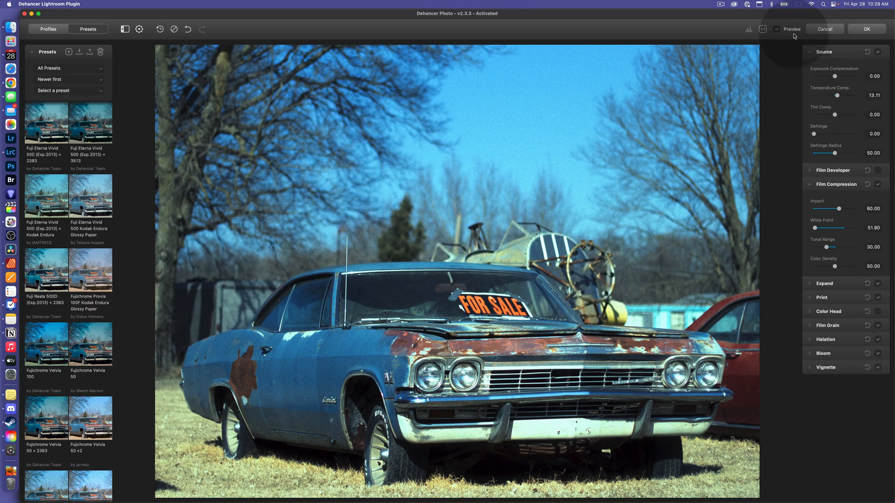
Compare the car photo with the preview off and on, and apply the Dehancer edits to return to Lightroom Classic
click(776, 29)
click(776, 31)
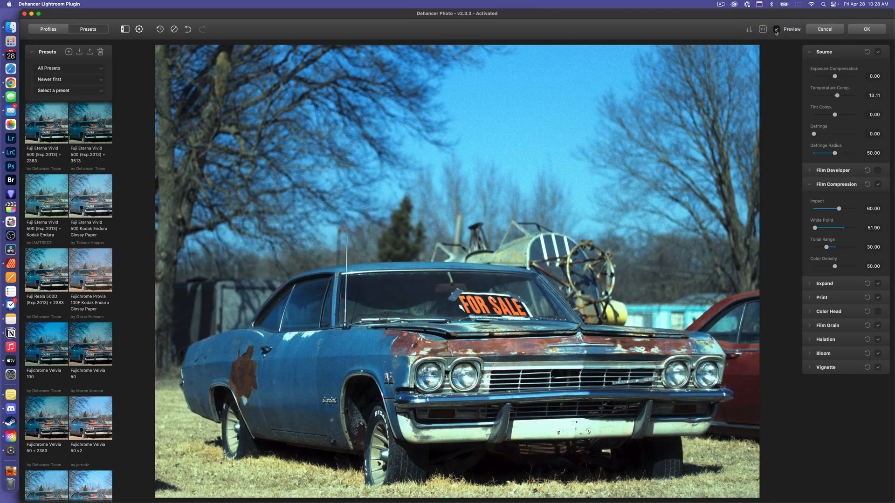
click(776, 30)
click(776, 30)
click(867, 29)
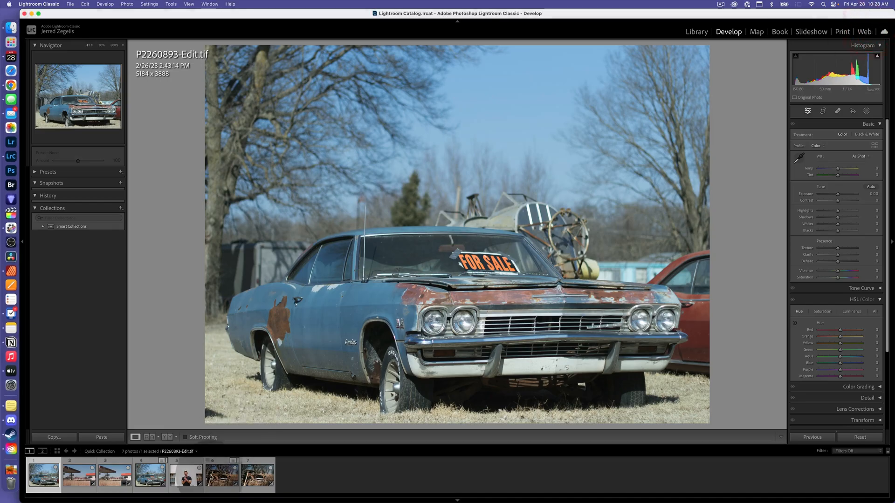
Open the portrait XPRO6595.RAF in the Dehancer plugin as a 16-bit TIFF copy with Lightroom adjustments
click(188, 480)
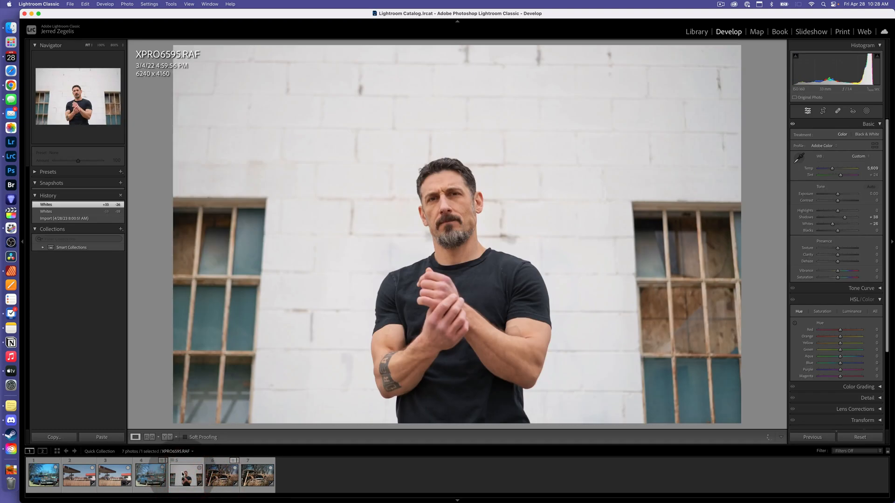
right_click(183, 474)
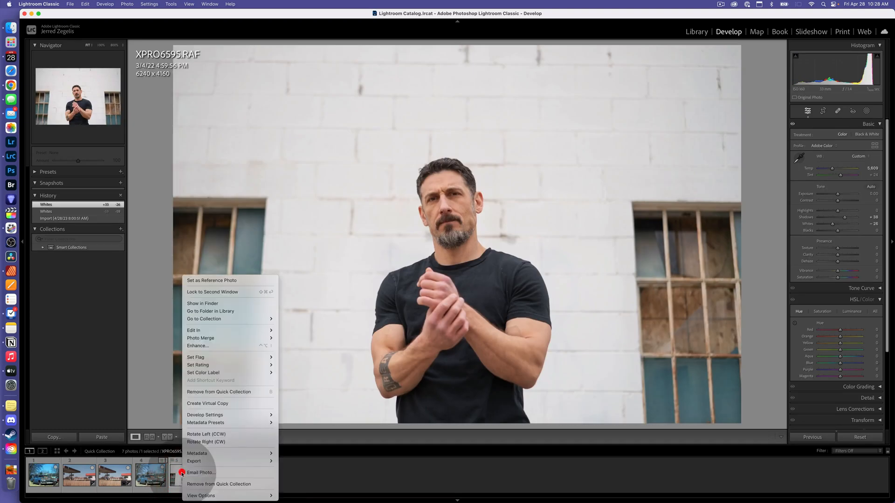
mouse_move(206, 330)
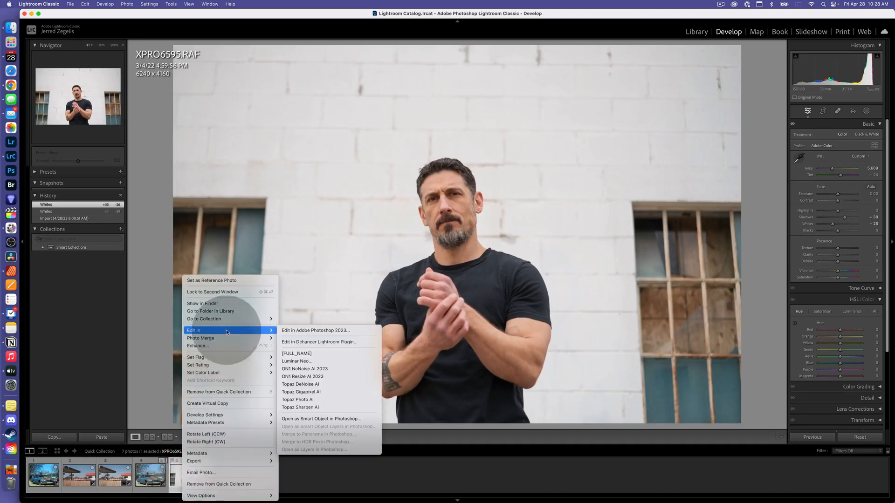
click(327, 342)
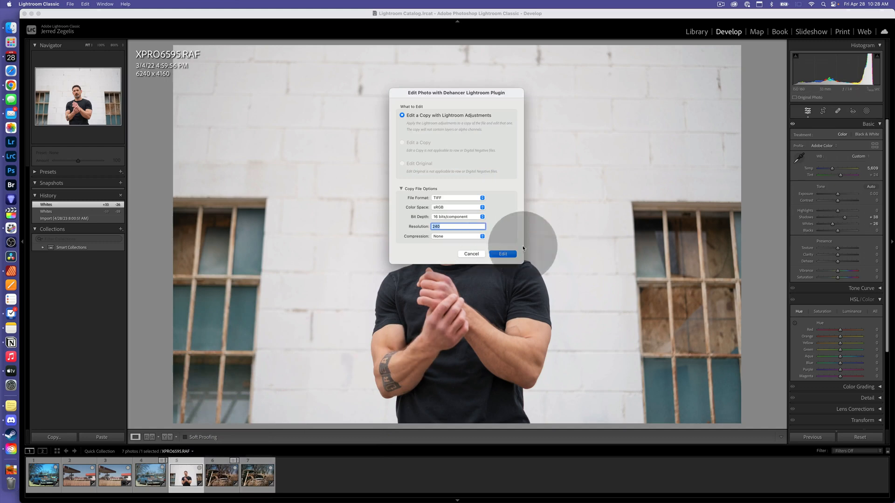
click(503, 254)
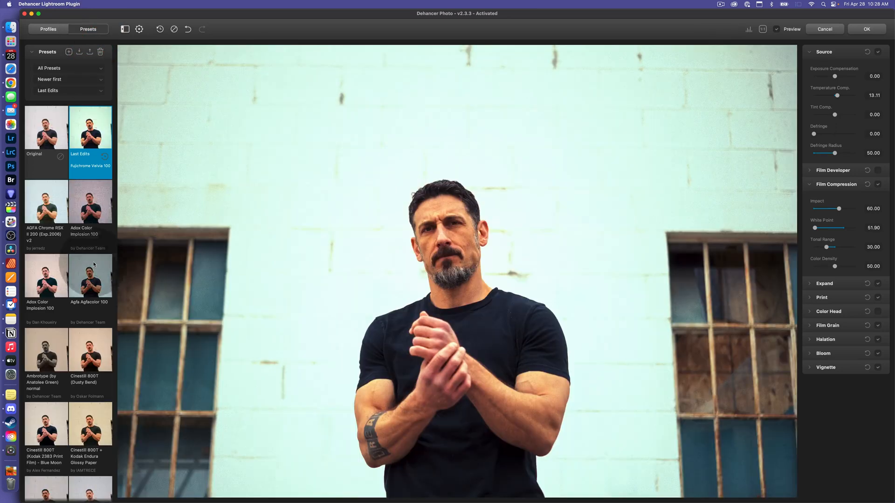
Apply the Kodak Portra 800 preset to the portrait and compare it with the preview off and on
scroll(93, 271, down, 10)
scroll(90, 369, down, 20)
scroll(90, 370, down, 15)
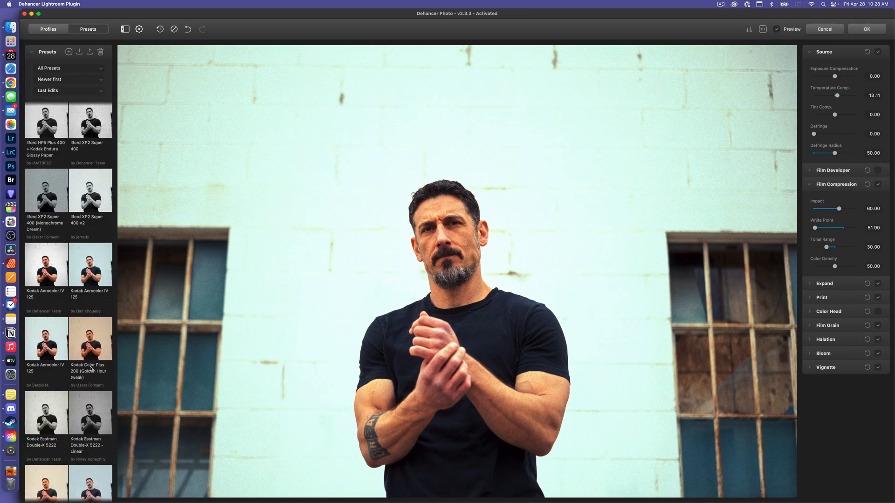
scroll(91, 369, down, 8)
scroll(62, 347, down, 8)
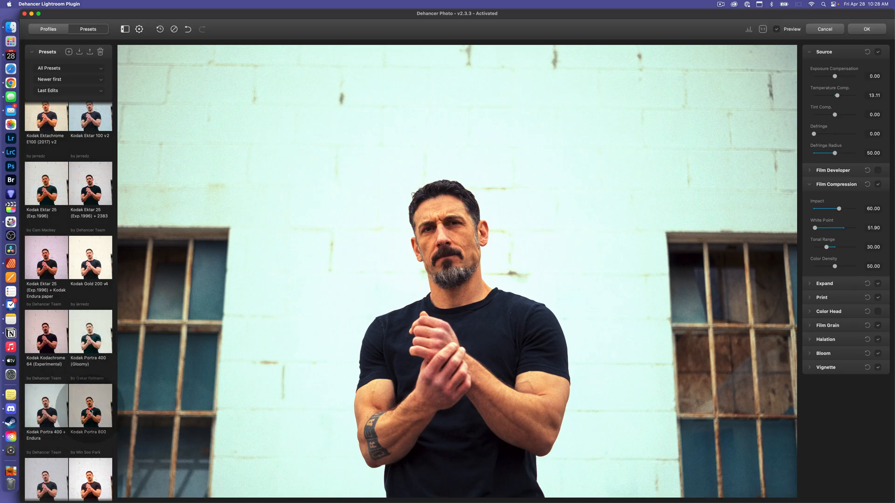
click(93, 414)
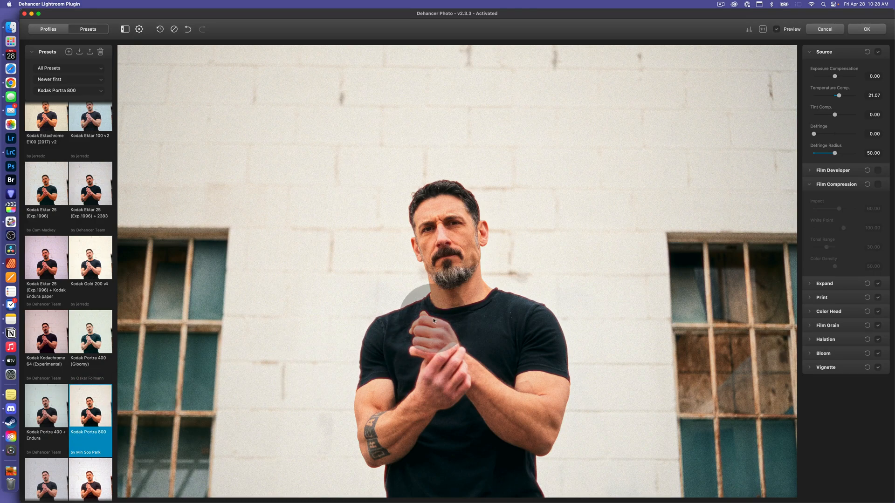
click(777, 29)
click(777, 29)
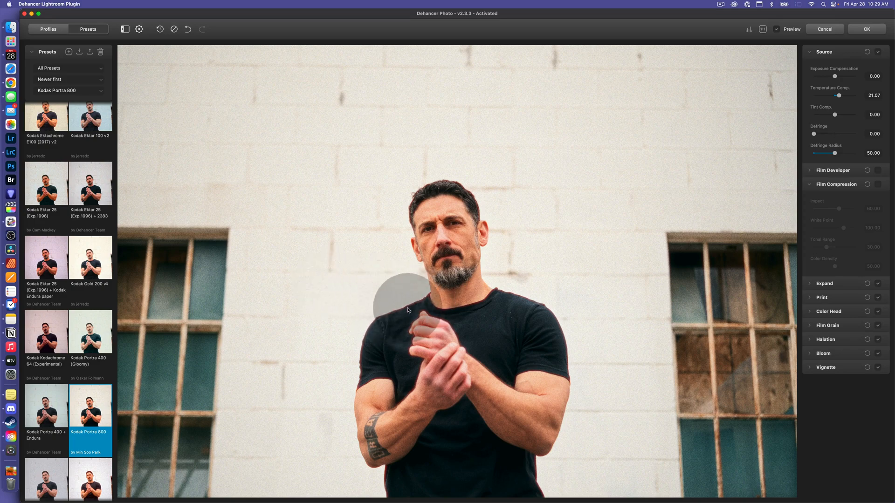
Reduce the portrait's Halation Amplify value to 21.46 while viewing the man up close
click(425, 303)
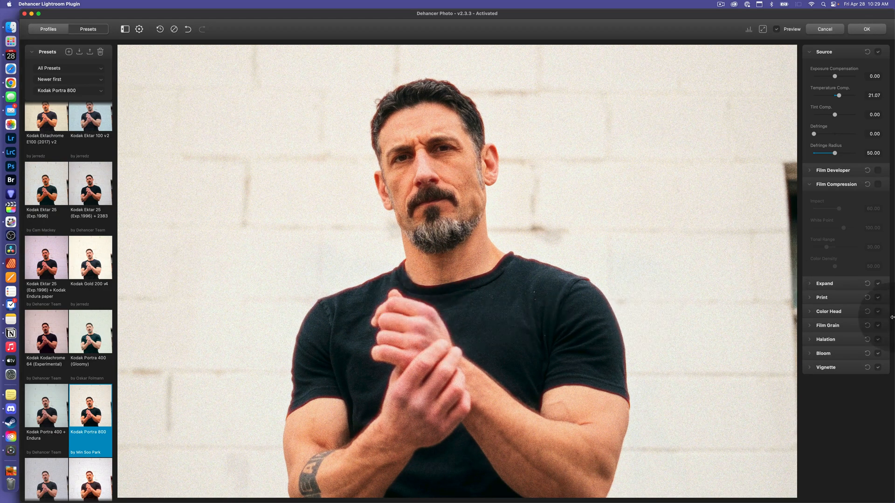
click(809, 339)
scroll(833, 371, down, 3)
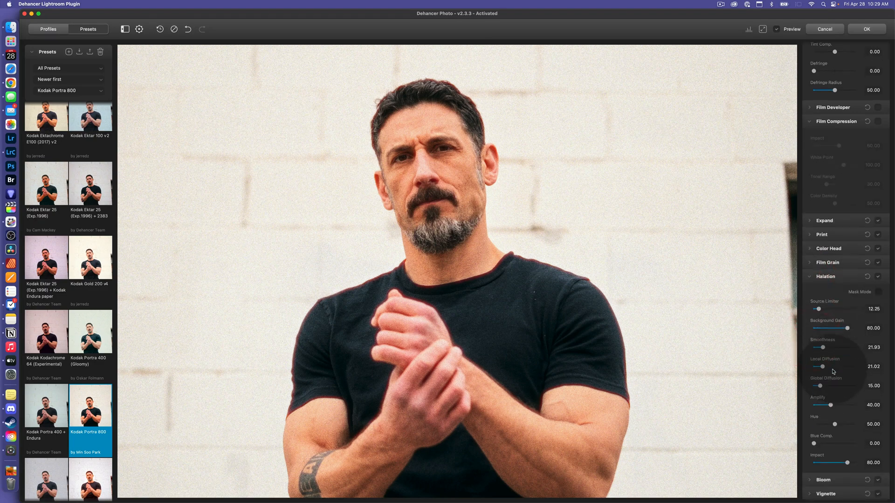
click(823, 405)
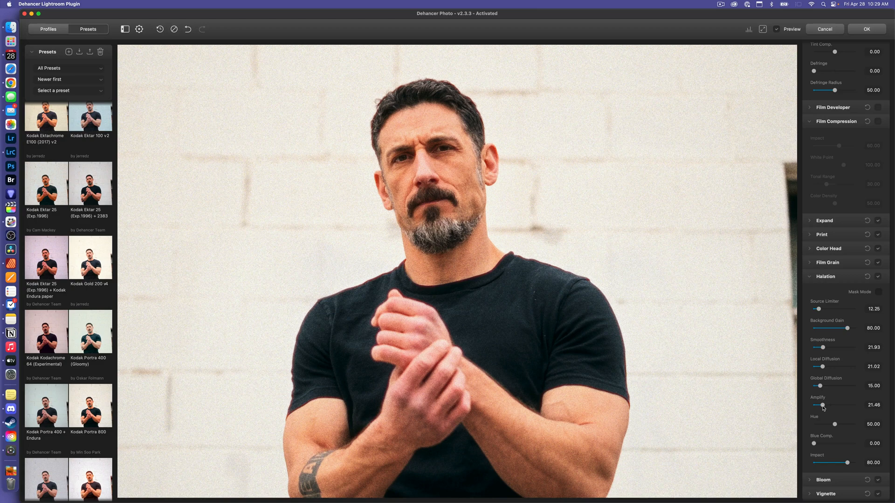
Compare the portrait with the preview off and on, both up close and in full, and collapse the Halation settings
click(777, 29)
click(776, 30)
click(777, 29)
click(777, 29)
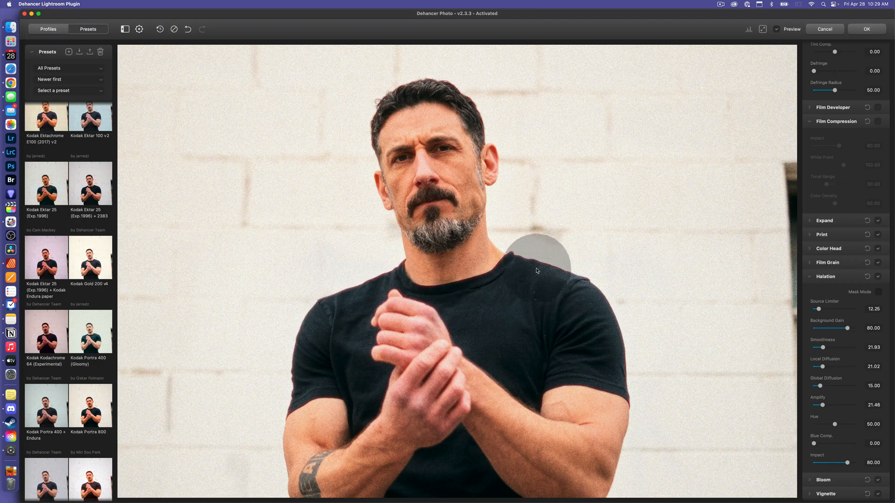
click(561, 330)
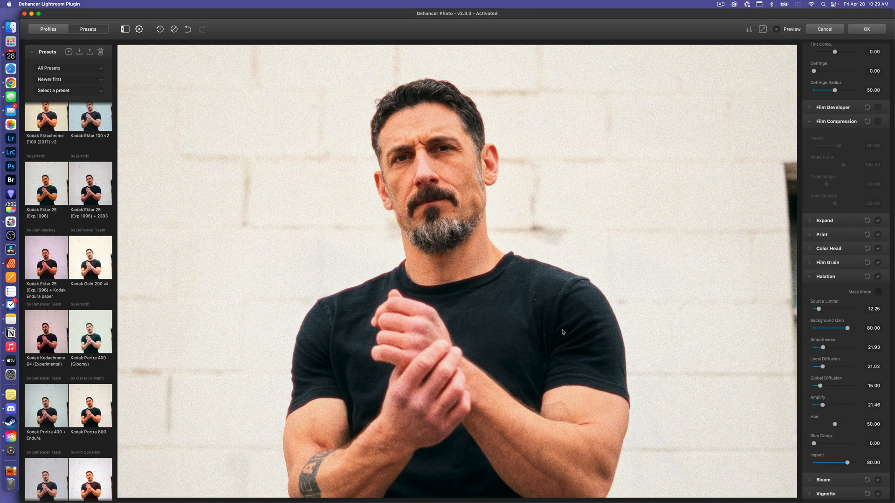
click(784, 28)
click(784, 28)
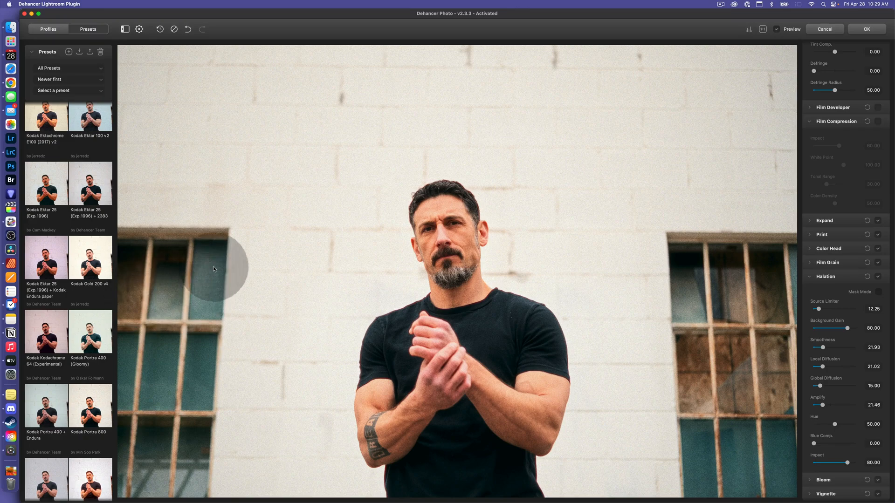
click(776, 29)
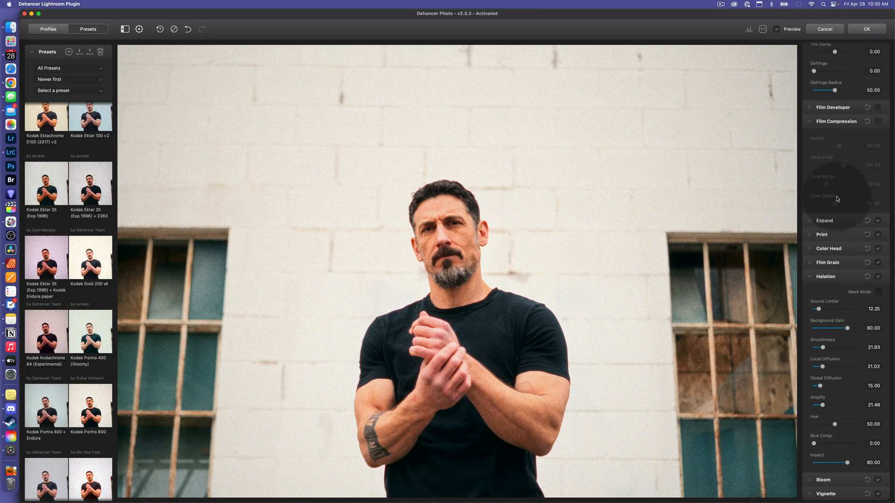
scroll(828, 327, up, 3)
click(821, 340)
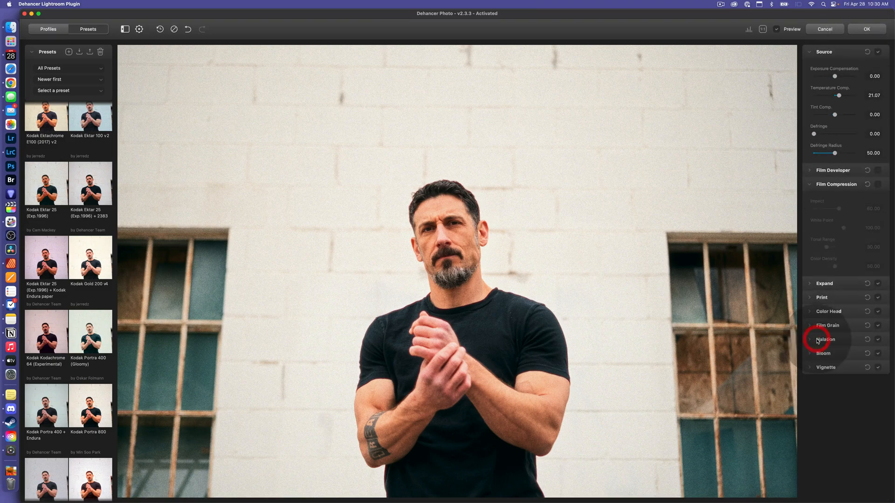